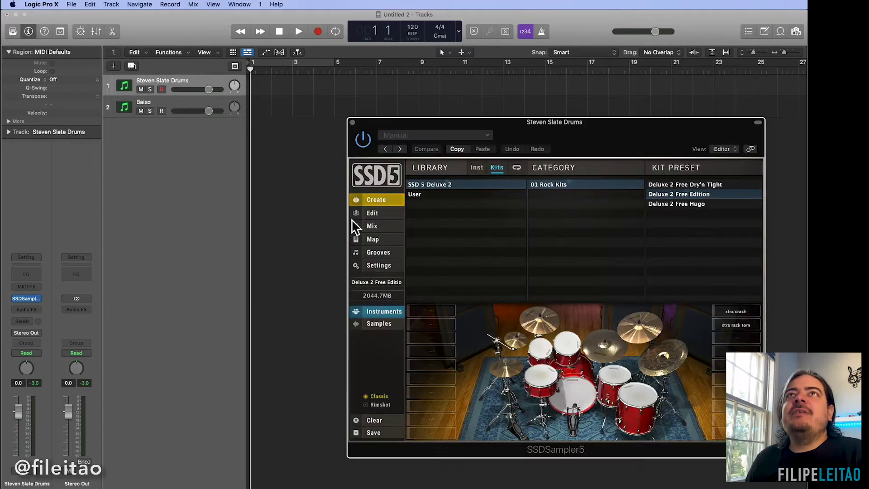
Step: Preview the drum kit, turn on groove Autoplay in SSD5 and audition the HH Pattern verse grooves
{"action": "left_click", "coordinate": [582, 395]}
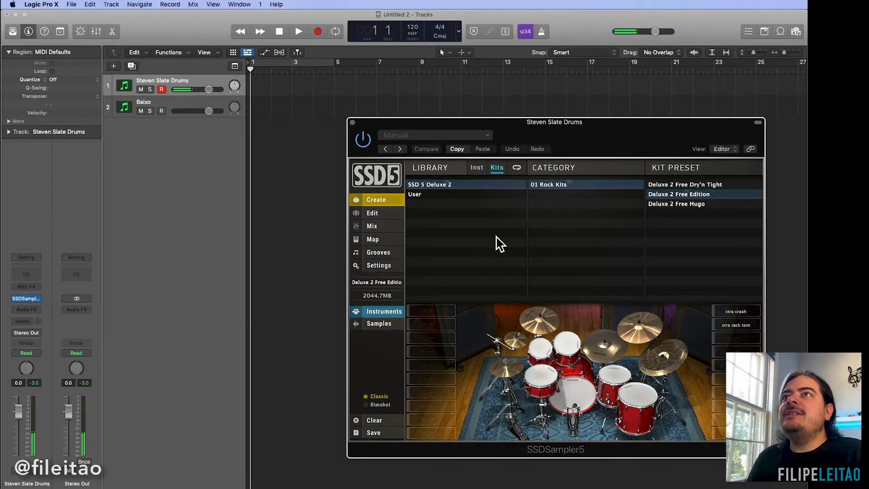
{"action": "left_click", "coordinate": [379, 252]}
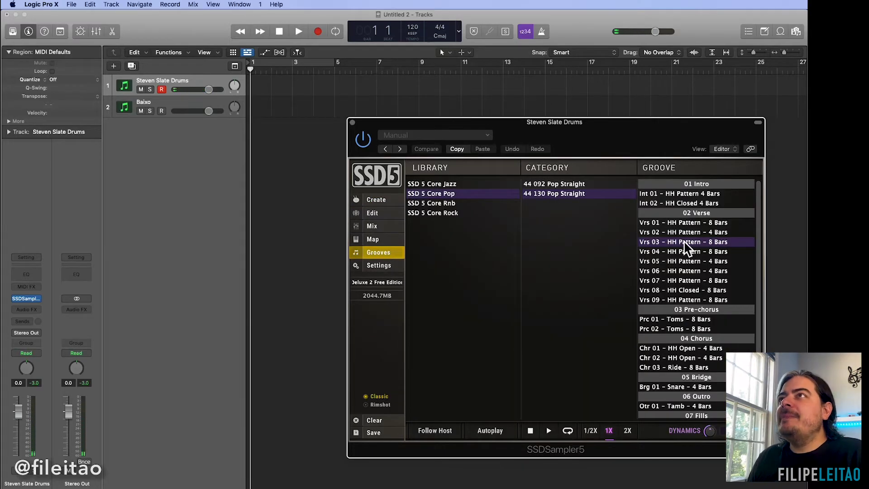
{"action": "left_click", "coordinate": [495, 430]}
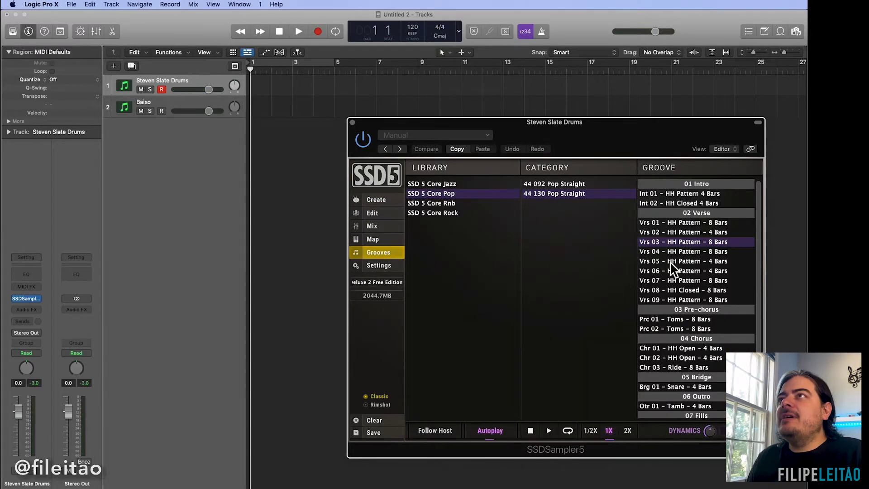
{"action": "left_click", "coordinate": [676, 251]}
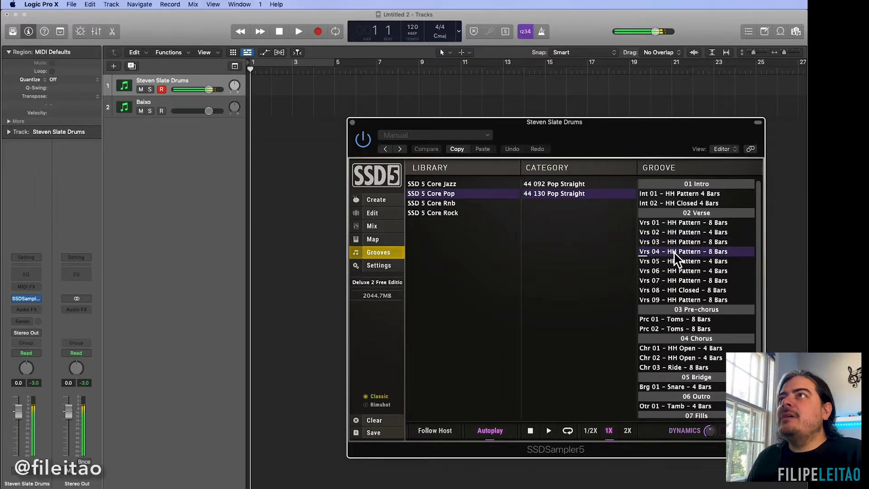
{"action": "left_click", "coordinate": [681, 226]}
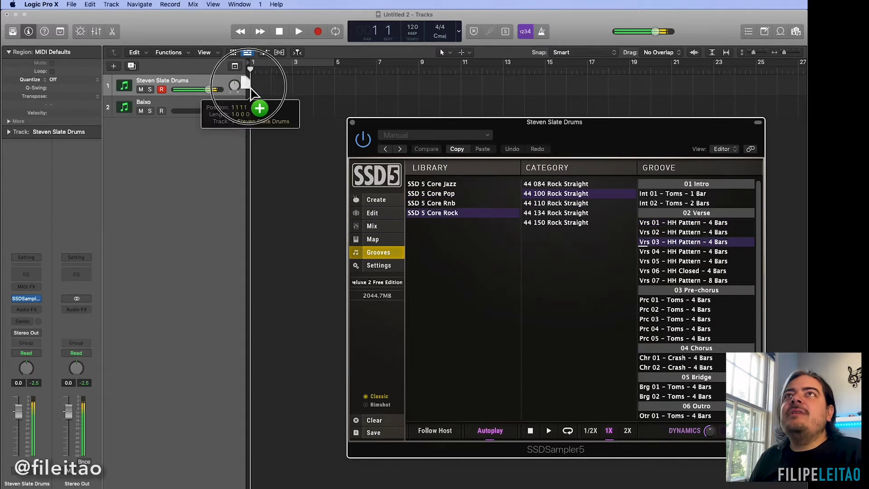
Step: Place the 44 100 Rock Straight groove Vrs 03 - HH Pattern - 4 Bars at bar 1 of the drum track, turn off Autoplay and close the plug-in
{"action": "left_click_drag", "start_coordinate": [252, 88], "coordinate": [260, 88]}
{"action": "left_click", "coordinate": [639, 215]}
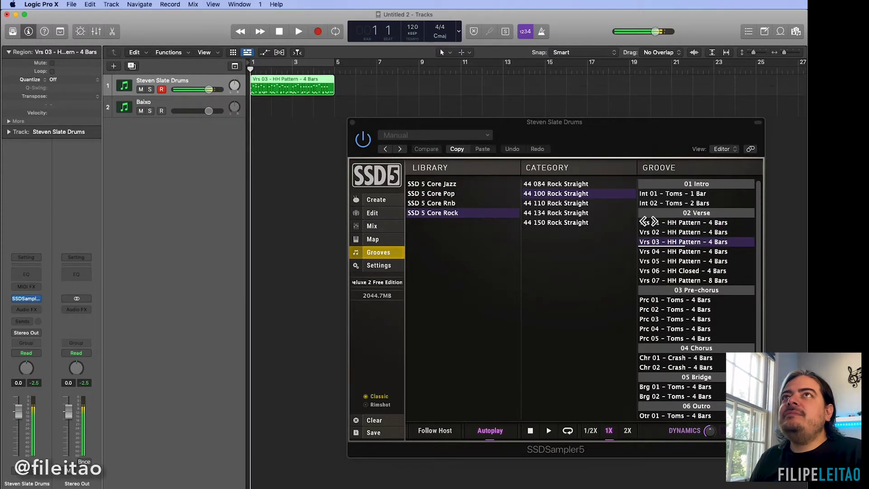
{"action": "left_click", "coordinate": [503, 435]}
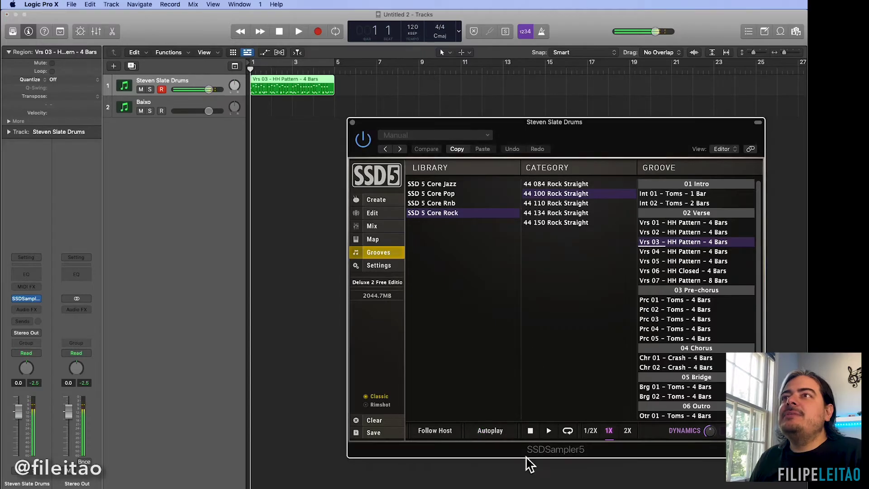
{"action": "left_click", "coordinate": [353, 123]}
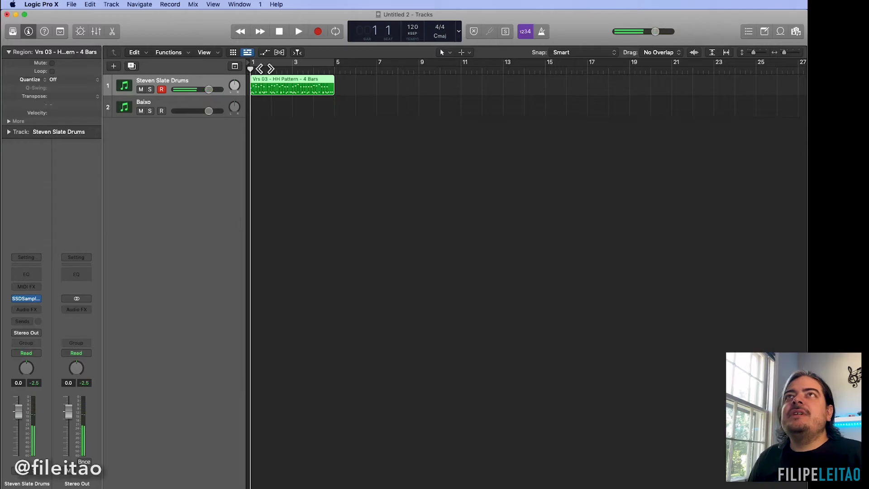
Step: Play the drum region and turn on looping so it repeats along the timeline
{"action": "key", "text": "space"}
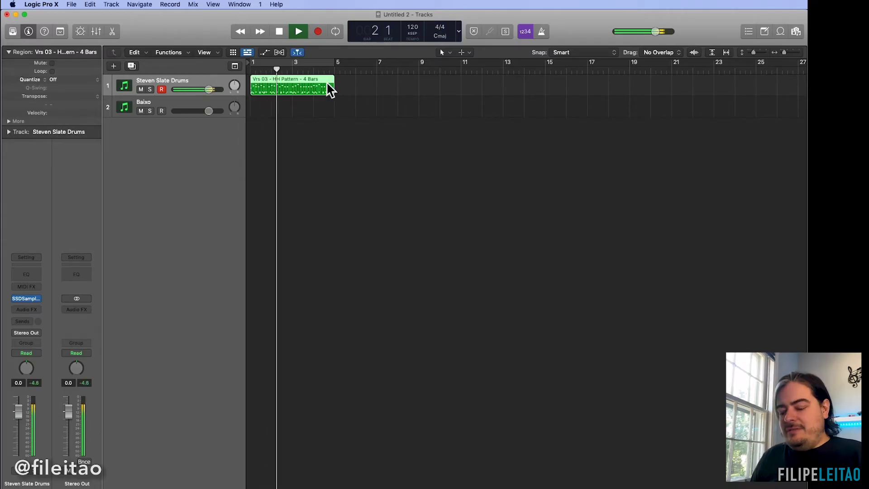
{"action": "key", "text": "l"}
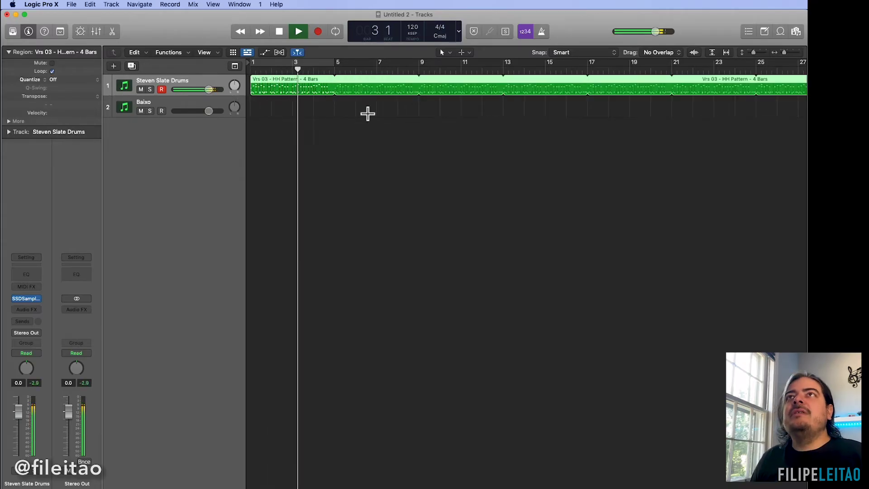
{"action": "key", "text": "space"}
Step: Arm the Baixo track and inspect its Ample Bass P Lite II instrument
{"action": "left_click", "coordinate": [167, 110]}
{"action": "left_click", "coordinate": [27, 300]}
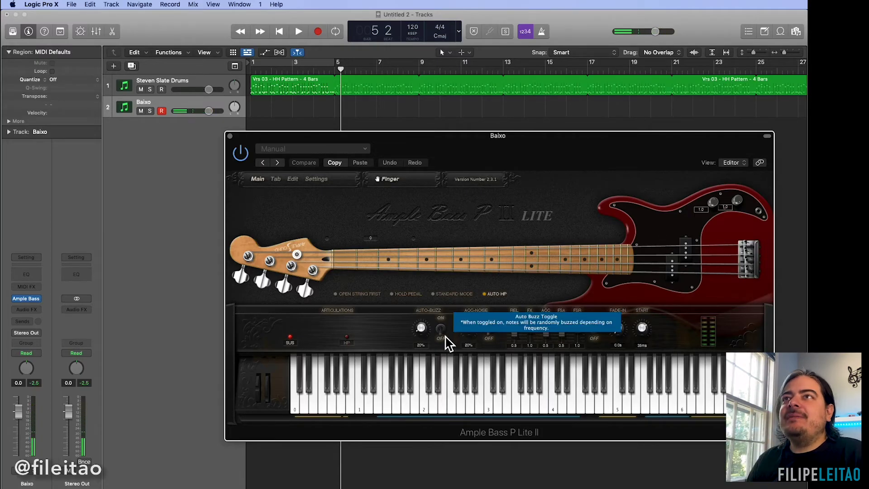
{"action": "left_click", "coordinate": [230, 136]}
Step: Return the playhead to bar 1 and open the drum region in an enlarged Piano Roll
{"action": "left_click_drag", "start_coordinate": [270, 71], "coordinate": [231, 73]}
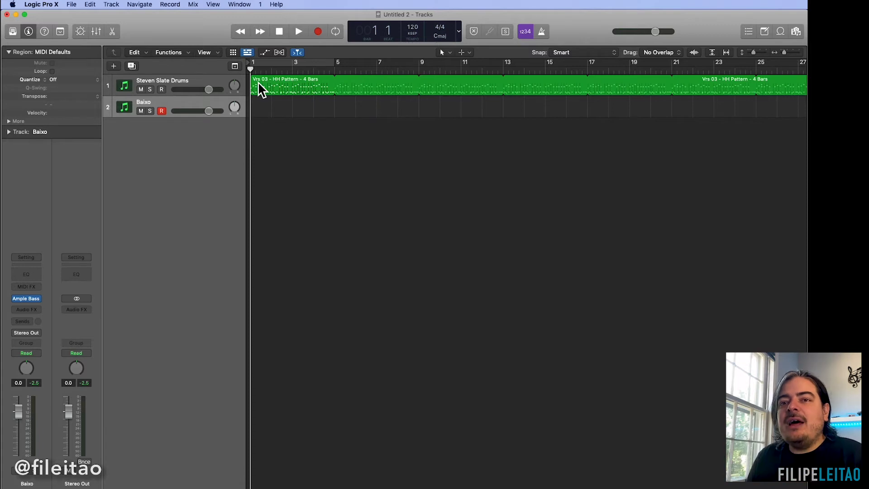
{"action": "left_click", "coordinate": [261, 89]}
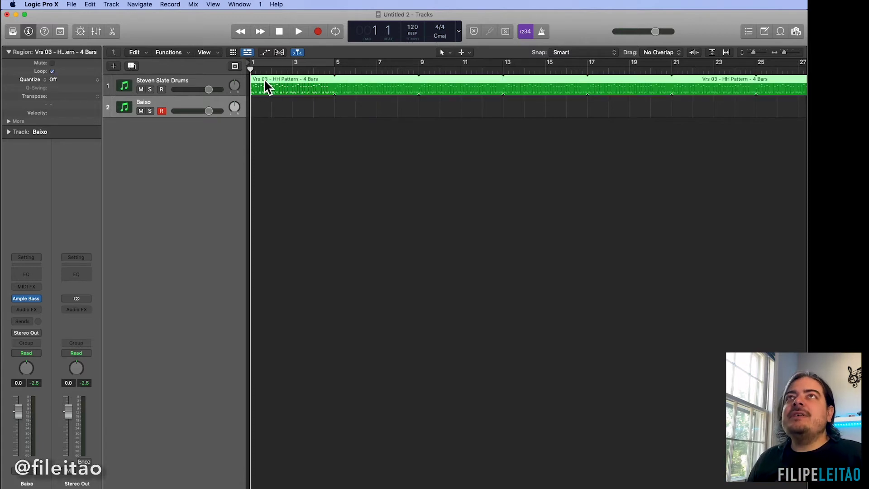
{"action": "double_click", "coordinate": [265, 86]}
{"action": "left_click_drag", "start_coordinate": [482, 323], "coordinate": [478, 167]}
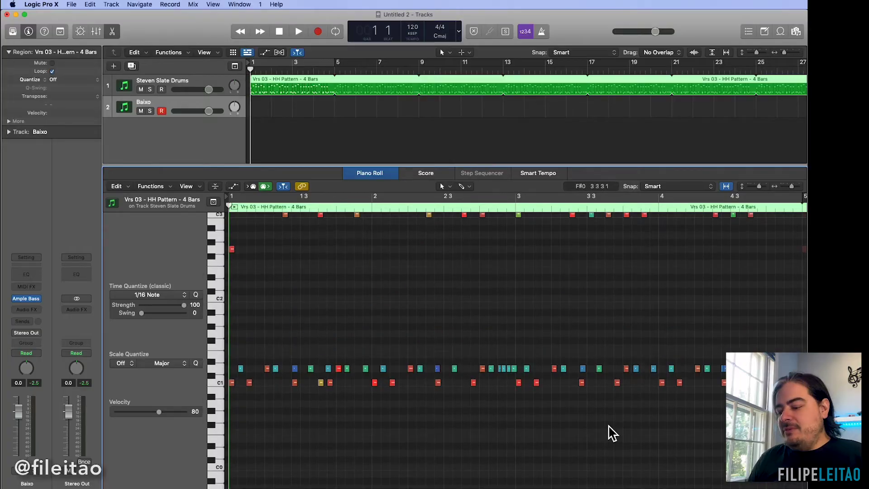
Step: Select and copy all the kick notes on C1 in the drum region
{"action": "key", "text": "super+Left"}
{"action": "key", "text": "super+Left"}
{"action": "key", "text": "super+Left"}
{"action": "key", "text": "super+Right"}
{"action": "key", "text": "super+Right"}
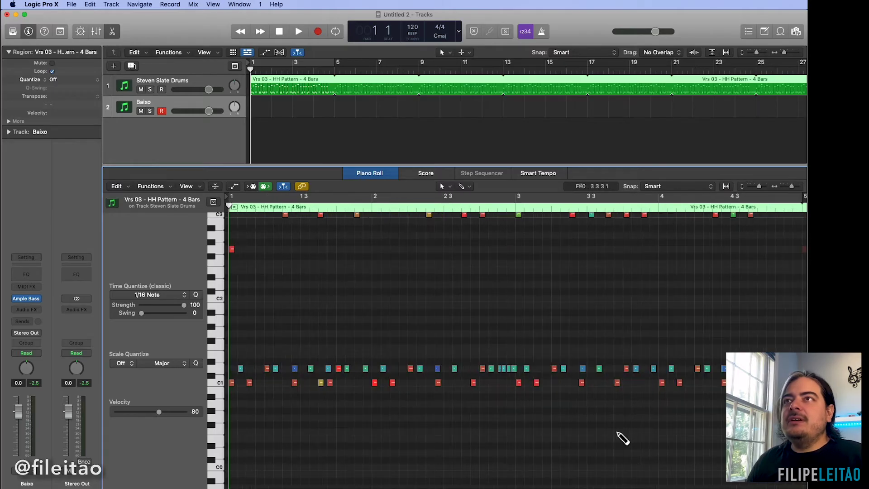
{"action": "key", "text": "super+Right"}
{"action": "left_click_drag", "start_coordinate": [726, 398], "coordinate": [256, 415]}
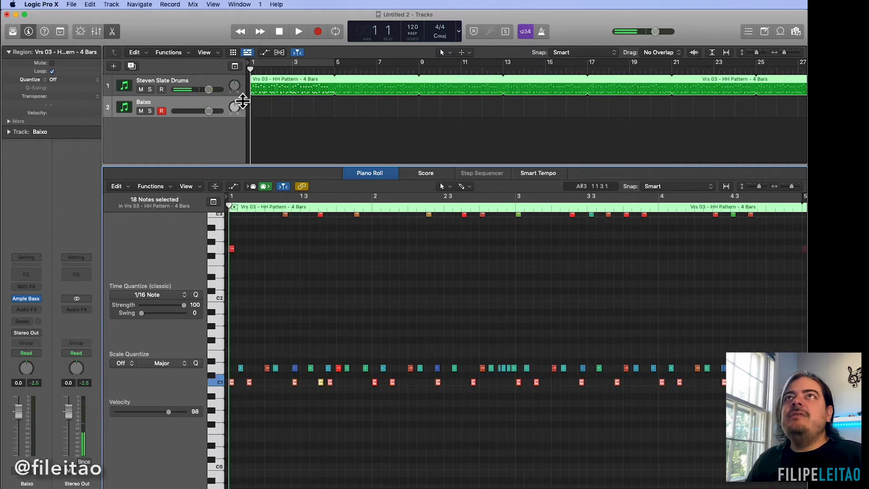
Step: Create a four-bar region at bar 1 of the Baixo track and paste the kick notes at its start
{"action": "right_click", "coordinate": [248, 97]}
{"action": "left_click", "coordinate": [266, 102]}
{"action": "left_click_drag", "start_coordinate": [270, 114], "coordinate": [334, 115]}
{"action": "left_click", "coordinate": [263, 217]}
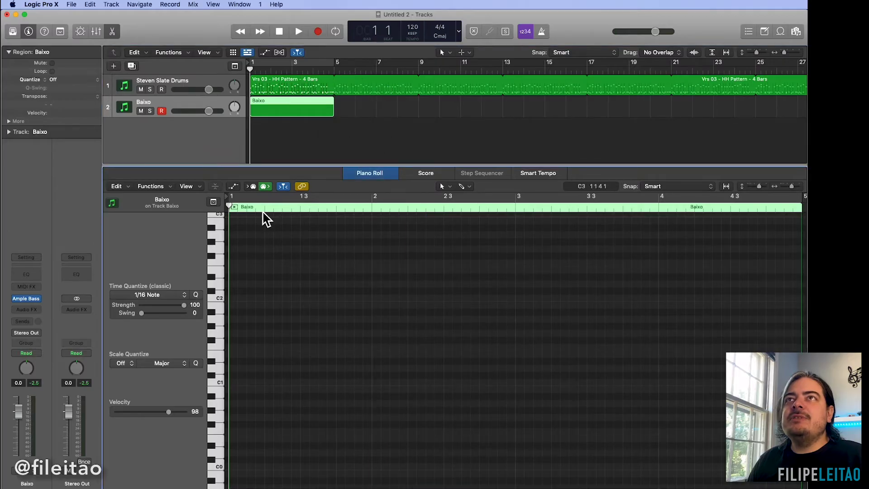
{"action": "left_click", "coordinate": [233, 207]}
{"action": "key", "text": "super+v"}
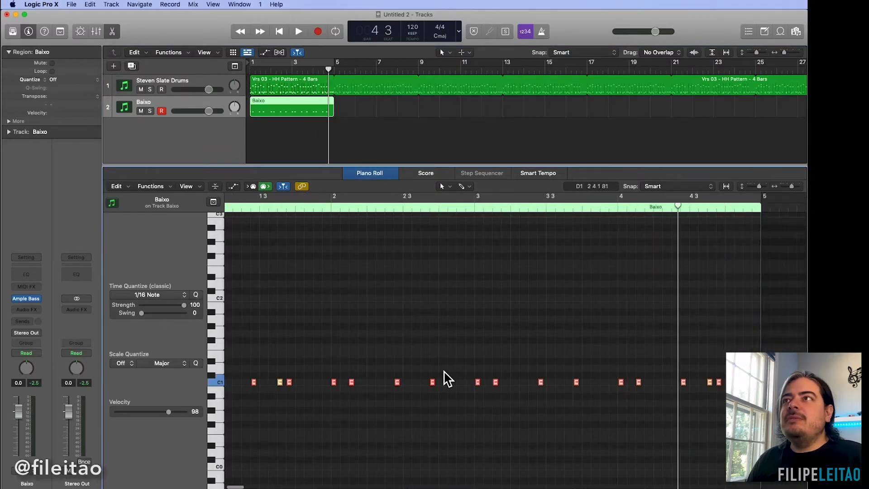
Step: Move the pasted kick notes up to C4 and mute them as a silent rhythm guide
{"action": "scroll", "coordinate": [443, 372], "scroll_direction": "left", "scroll_amount": 3}
{"action": "left_click_drag", "start_coordinate": [237, 390], "coordinate": [240, 272]}
{"action": "scroll", "coordinate": [262, 298], "scroll_direction": "up", "scroll_amount": 5}
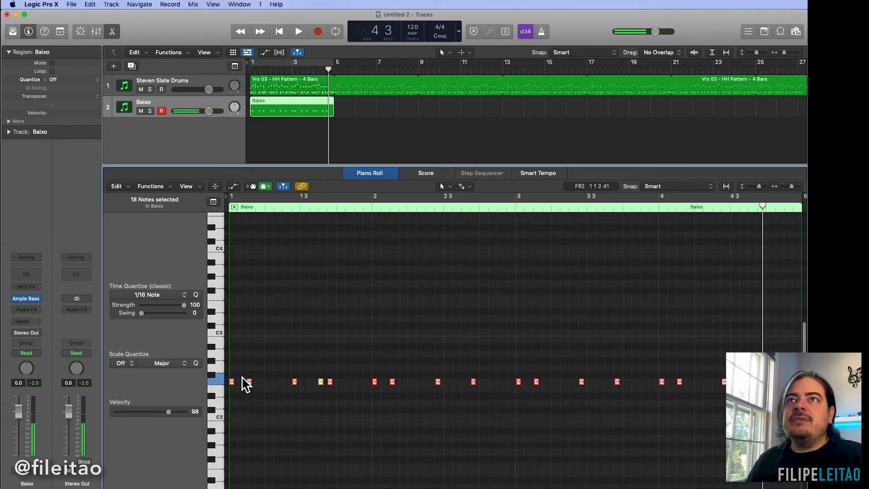
{"action": "left_click_drag", "start_coordinate": [233, 382], "coordinate": [235, 249]}
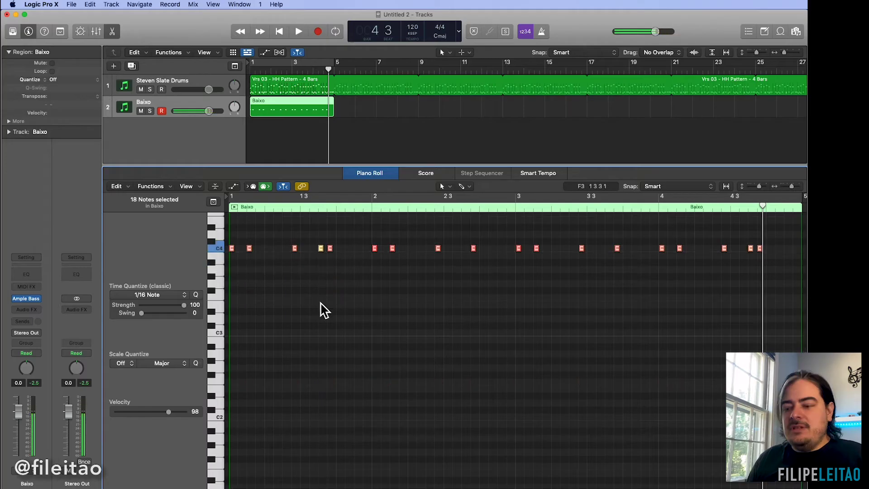
{"action": "key", "text": "ctrl+m"}
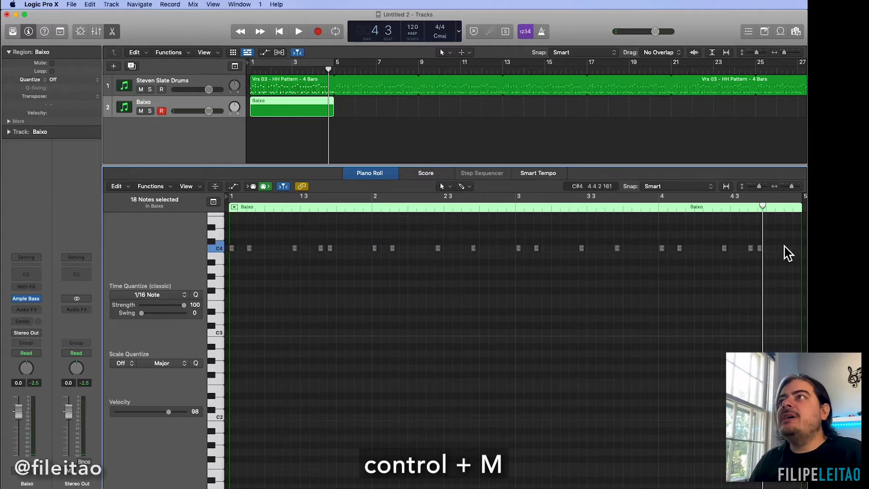
{"action": "left_click", "coordinate": [777, 241]}
{"action": "left_click_drag", "start_coordinate": [766, 235], "coordinate": [226, 248]}
{"action": "left_click", "coordinate": [559, 286]}
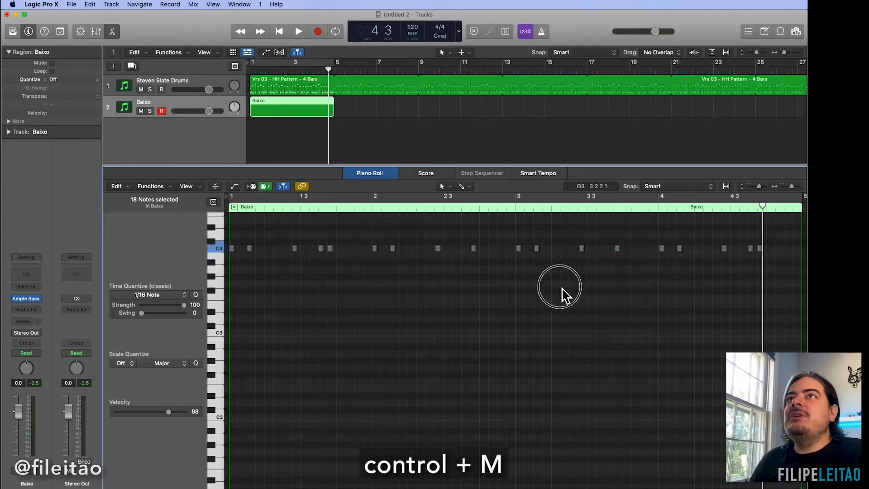
Step: Draw C2 bass notes under the bar 1 kick hits, shortening the third note and lengthening the last one
{"action": "left_click_drag", "start_coordinate": [300, 206], "coordinate": [226, 208]}
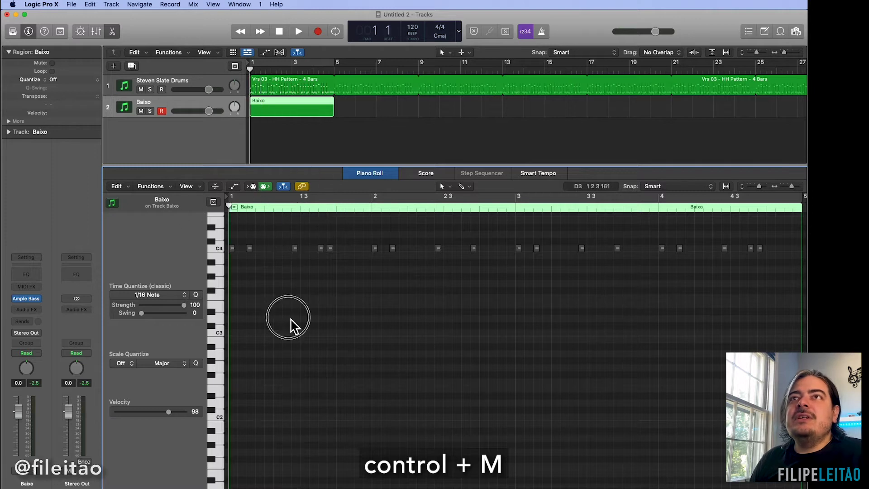
{"action": "left_click", "coordinate": [232, 416]}
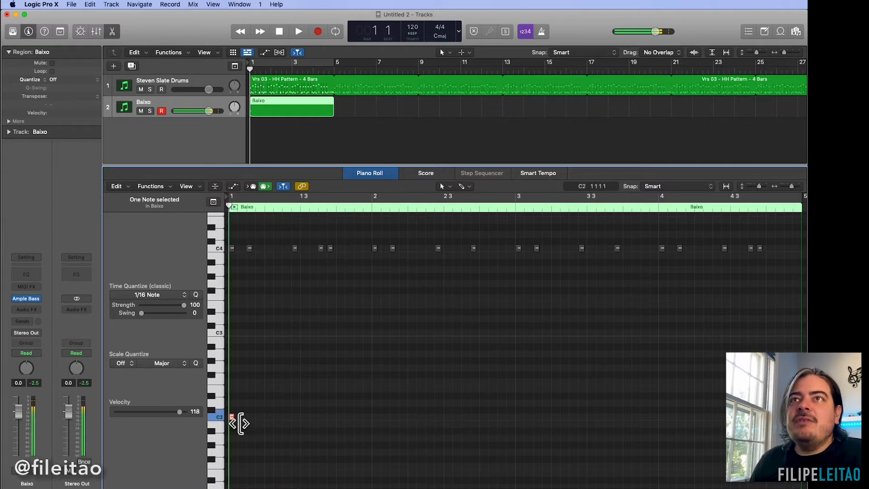
{"action": "left_click_drag", "start_coordinate": [234, 417], "coordinate": [241, 417]}
{"action": "left_click", "coordinate": [249, 416]}
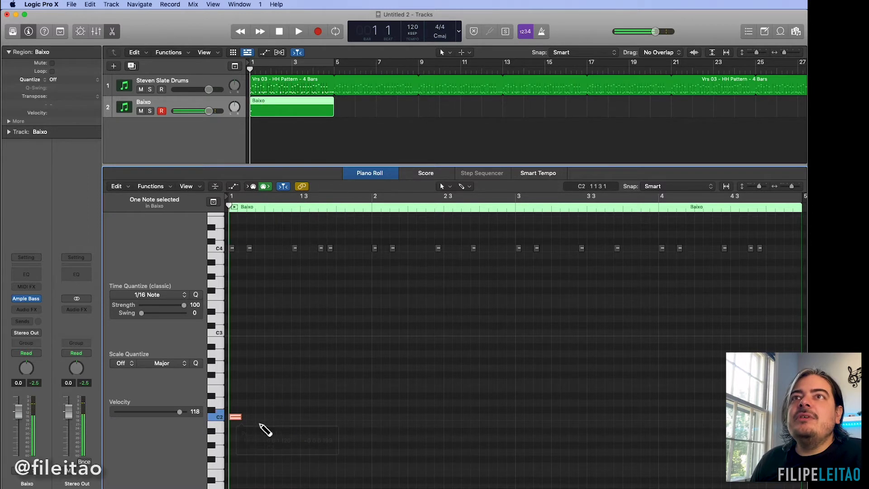
{"action": "left_click", "coordinate": [292, 416]}
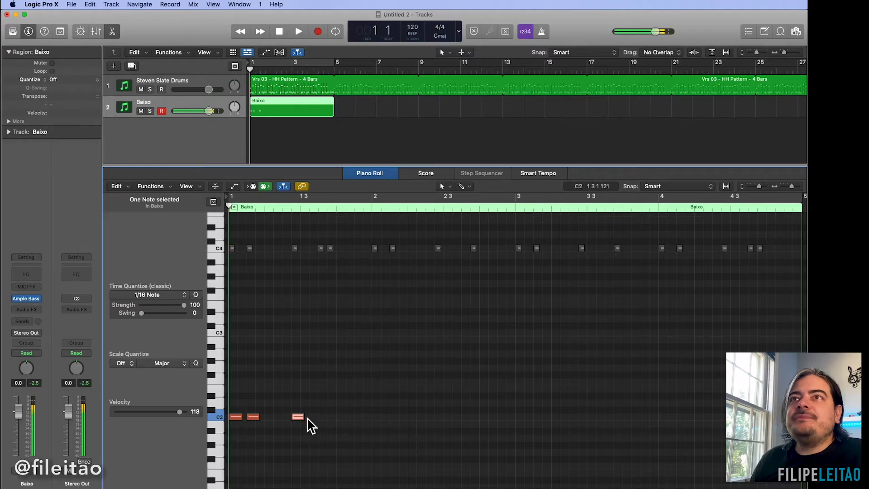
{"action": "left_click_drag", "start_coordinate": [303, 417], "coordinate": [297, 416]}
{"action": "left_click", "coordinate": [329, 417]}
{"action": "left_click_drag", "start_coordinate": [343, 419], "coordinate": [380, 421]}
Step: Add F2 bass notes in bar 2 under the first, second and fourth kick hits
{"action": "left_click", "coordinate": [373, 417]}
{"action": "left_click", "coordinate": [391, 417]}
{"action": "mouse_move", "coordinate": [406, 395]}
{"action": "left_mouse_down"}
{"action": "mouse_move", "coordinate": [364, 427]}
{"action": "mouse_move", "coordinate": [380, 383]}
{"action": "left_mouse_up"}
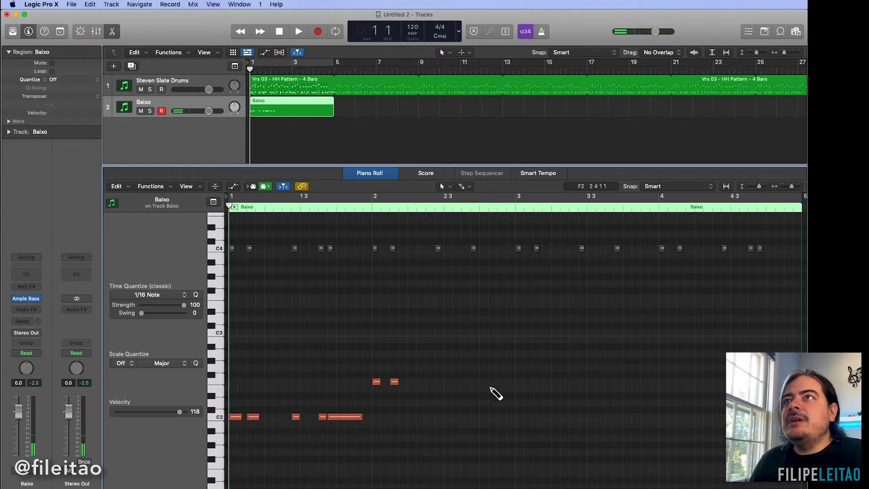
{"action": "left_click", "coordinate": [473, 382]}
Step: Add D2 bass notes under the four kick hits of bar 3
{"action": "left_click", "coordinate": [518, 381]}
{"action": "left_click_drag", "start_coordinate": [523, 382], "coordinate": [523, 403]}
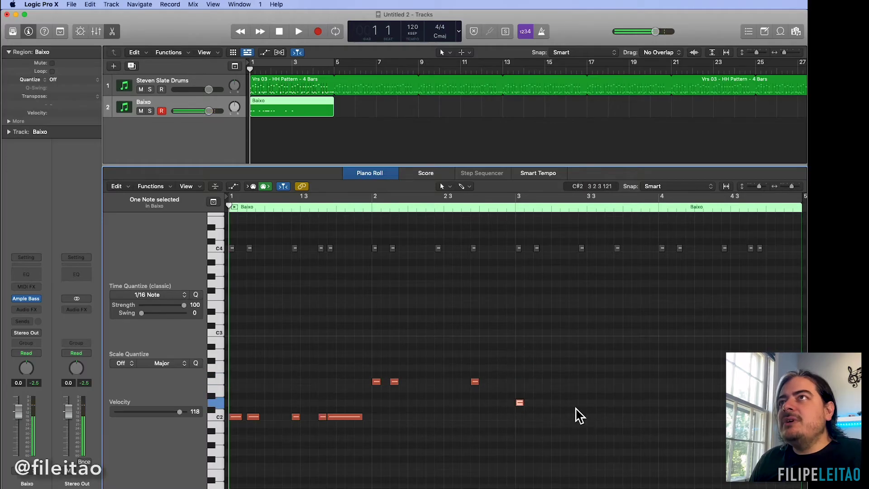
{"action": "left_click", "coordinate": [537, 402]}
{"action": "left_click", "coordinate": [583, 402]}
{"action": "left_click", "coordinate": [618, 402]}
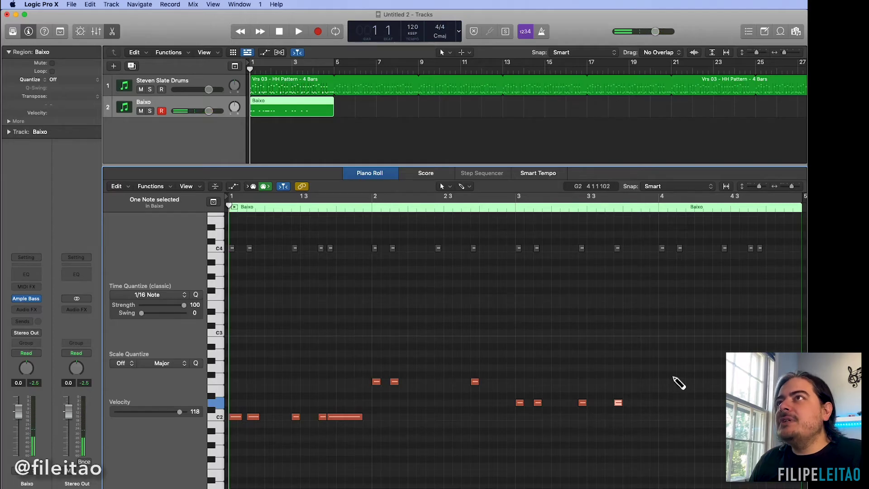
Step: Add G2 bass notes under the five kick hits of bar 4 and play back the bass line with the drums
{"action": "left_click", "coordinate": [663, 367]}
{"action": "left_click", "coordinate": [680, 368]}
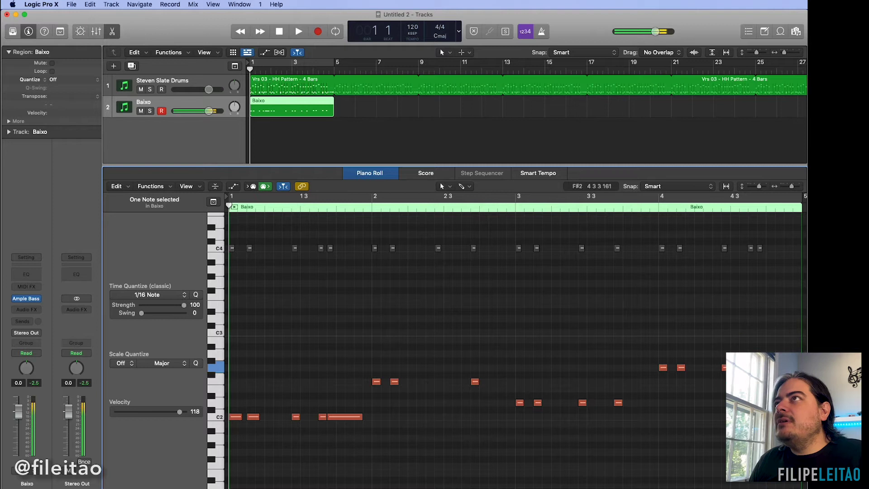
{"action": "scroll", "coordinate": [721, 385], "scroll_direction": "right", "scroll_amount": 3}
{"action": "key", "text": "space"}
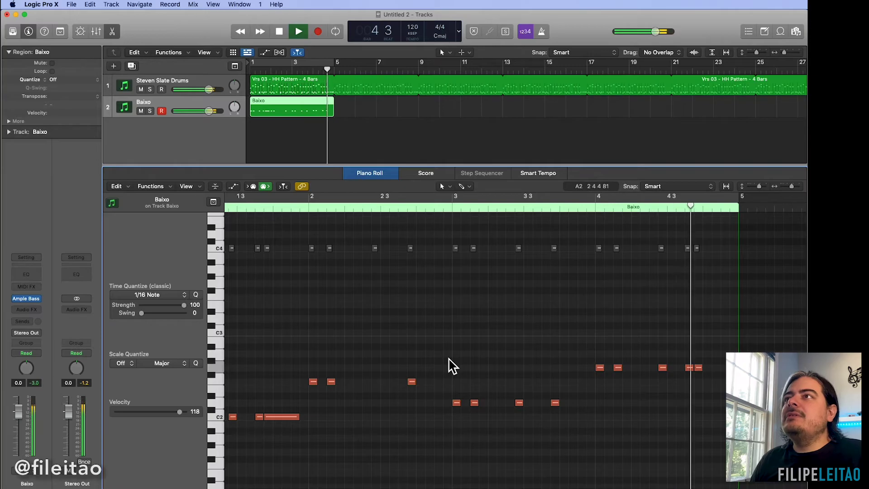
{"action": "key", "text": "space"}
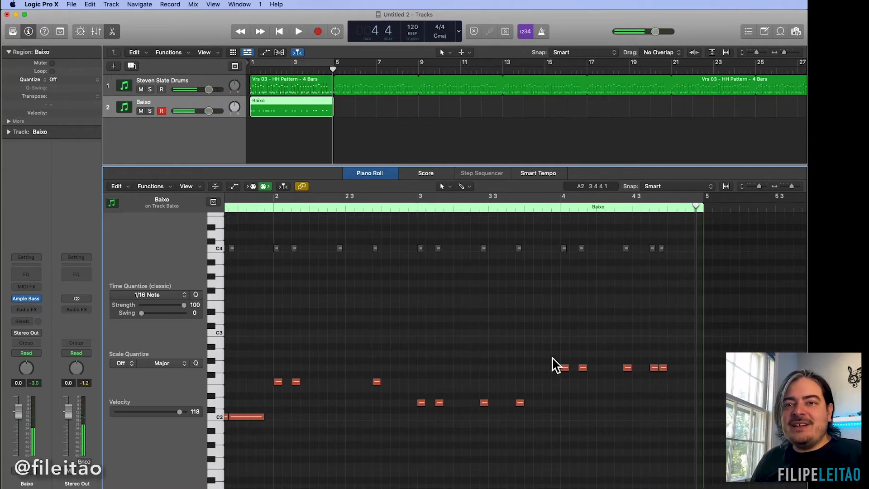
Step: Move the five bar 4 bass notes down an octave to G1
{"action": "left_click_drag", "start_coordinate": [552, 358], "coordinate": [694, 392]}
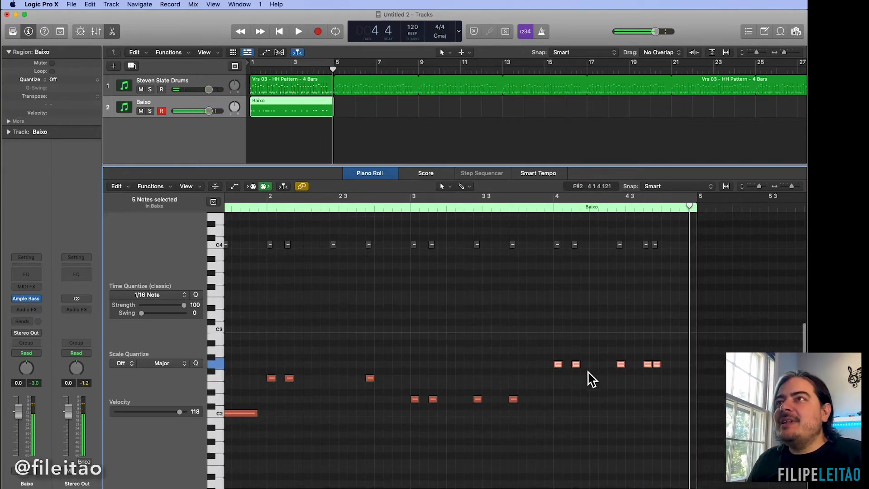
{"action": "scroll", "coordinate": [592, 379], "scroll_direction": "down", "scroll_amount": 1}
{"action": "left_click_drag", "start_coordinate": [558, 357], "coordinate": [558, 441]}
{"action": "left_click", "coordinate": [576, 414]}
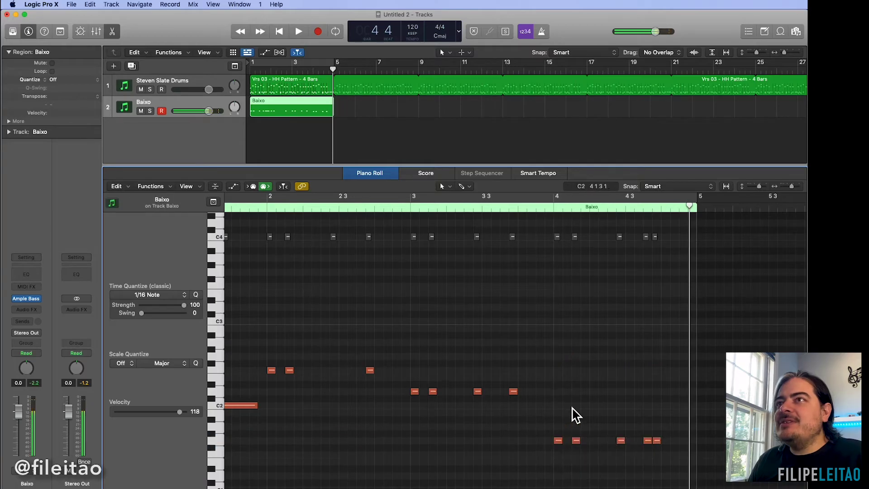
Step: Shorten the long C2 bass note at the end of bar 1
{"action": "scroll", "coordinate": [576, 414], "scroll_direction": "left", "scroll_amount": 3}
{"action": "left_click_drag", "start_coordinate": [331, 405], "coordinate": [353, 412]}
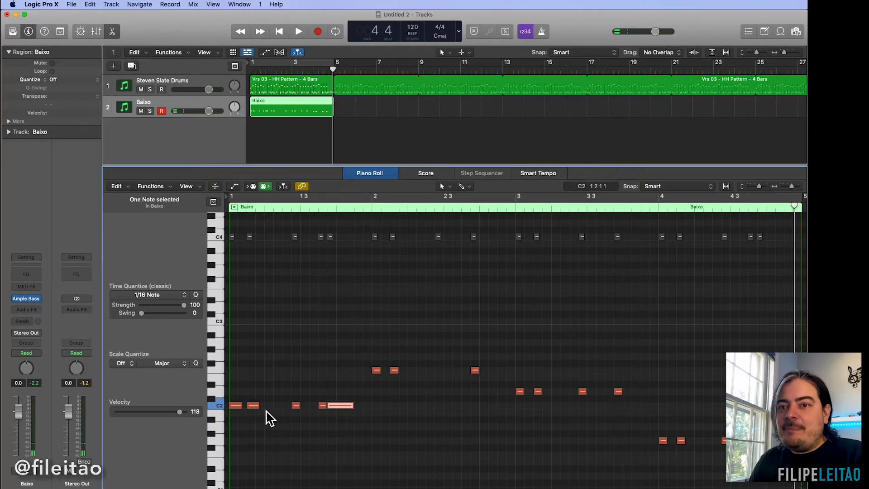
Step: Lengthen the second C2 note of bar 1 and shorten the bar's last C2 note
{"action": "left_click_drag", "start_coordinate": [259, 406], "coordinate": [290, 424]}
{"action": "key", "text": "space"}
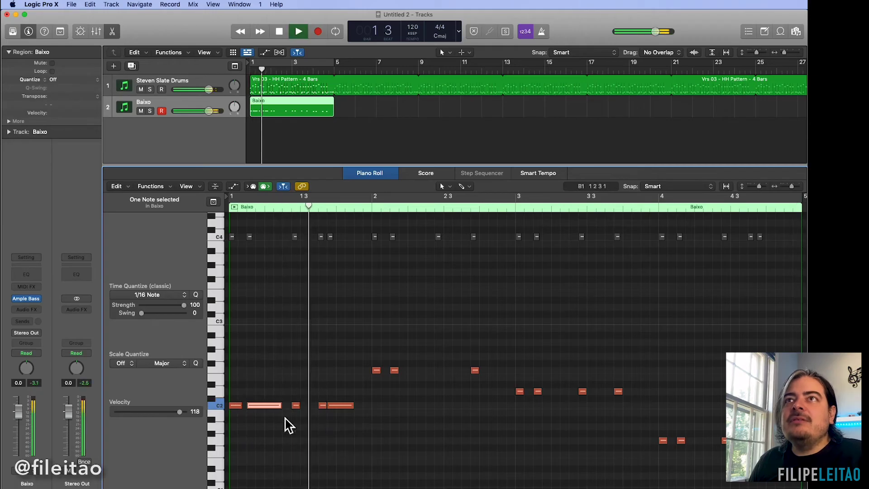
{"action": "key", "text": "space"}
{"action": "left_click", "coordinate": [353, 406]}
{"action": "left_click_drag", "start_coordinate": [361, 413], "coordinate": [335, 410]}
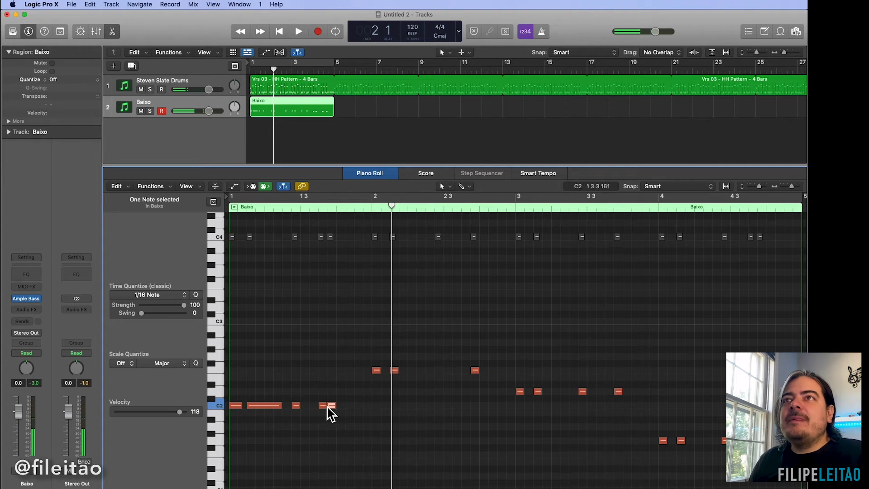
Step: Add a short D4 note around beat 4 of bar 1, just above the muted kick guide
{"action": "left_click", "coordinate": [343, 363]}
{"action": "scroll", "coordinate": [356, 301], "scroll_direction": "up", "scroll_amount": 3}
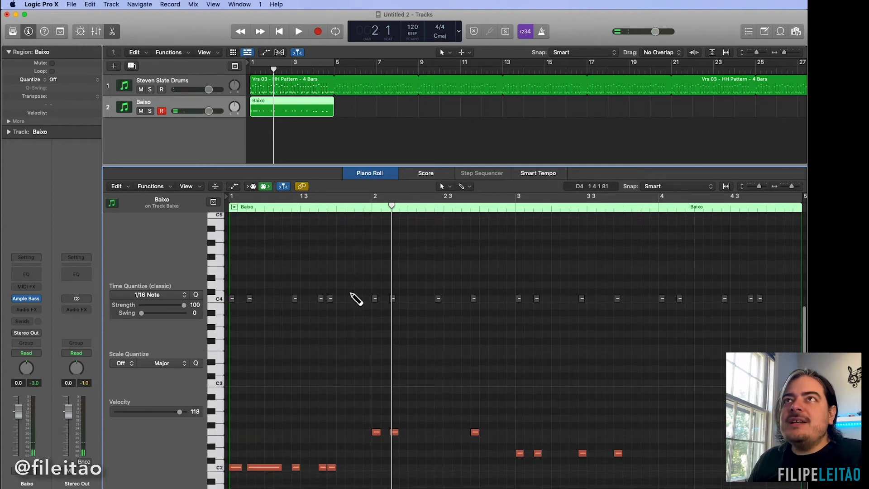
{"action": "left_click", "coordinate": [340, 285]}
{"action": "scroll", "coordinate": [349, 299], "scroll_direction": "up", "scroll_amount": 2}
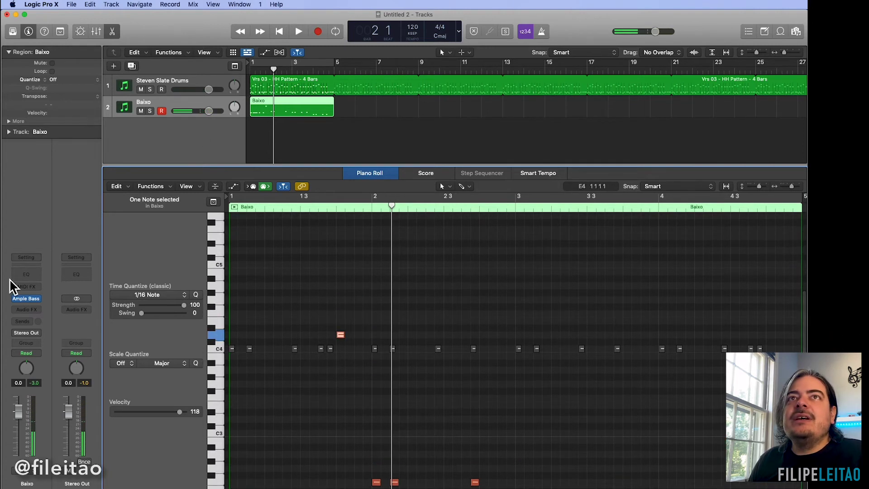
Step: Open the Ample Bass instrument, audition the high keys between octaves 5 and 6, and close it
{"action": "left_click", "coordinate": [26, 299]}
{"action": "left_click", "coordinate": [665, 412]}
{"action": "left_click", "coordinate": [652, 410]}
{"action": "left_click", "coordinate": [655, 410]}
{"action": "left_click", "coordinate": [663, 407]}
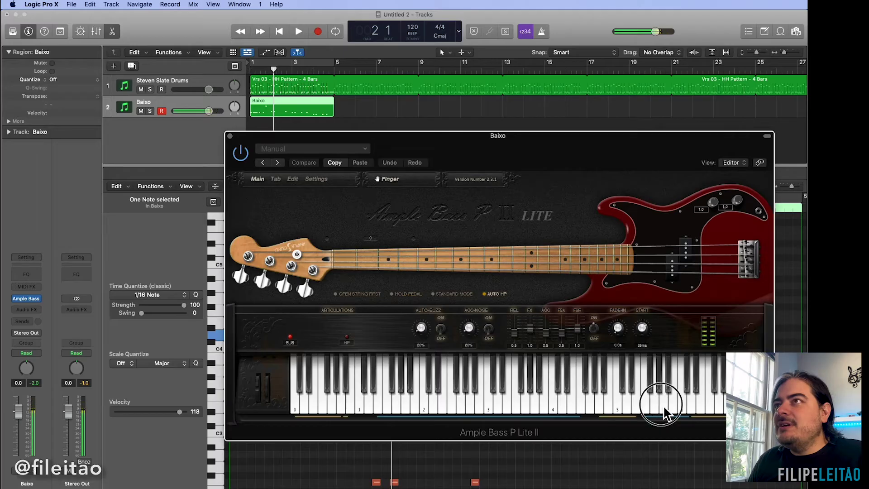
{"action": "left_click", "coordinate": [660, 411]}
{"action": "left_click", "coordinate": [654, 408]}
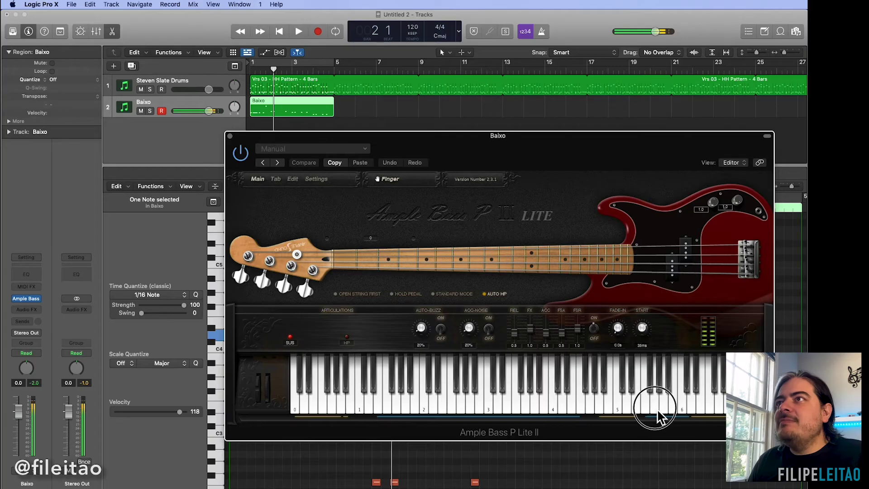
{"action": "left_click", "coordinate": [230, 137]}
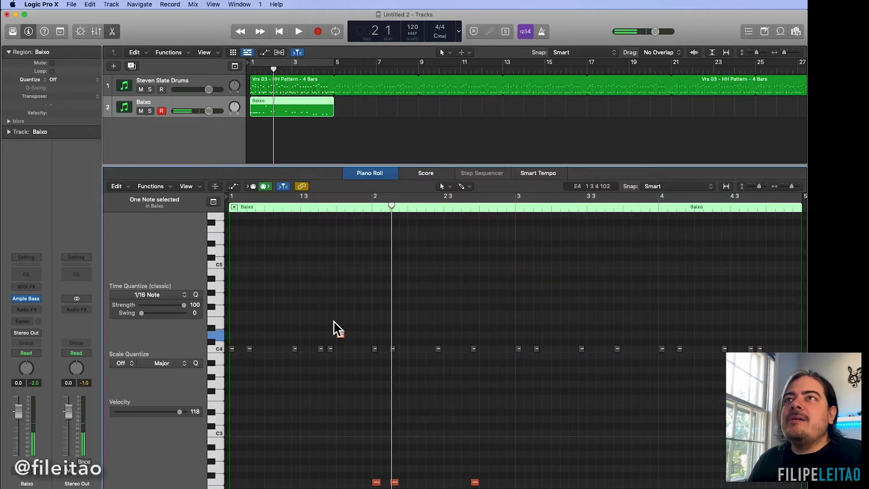
Step: Move the D4 note near beat 4 of bar 1 up to G5
{"action": "left_click_drag", "start_coordinate": [340, 336], "coordinate": [341, 249]}
{"action": "scroll", "coordinate": [354, 273], "scroll_direction": "up", "scroll_amount": 5}
{"action": "left_click_drag", "start_coordinate": [342, 348], "coordinate": [342, 323]}
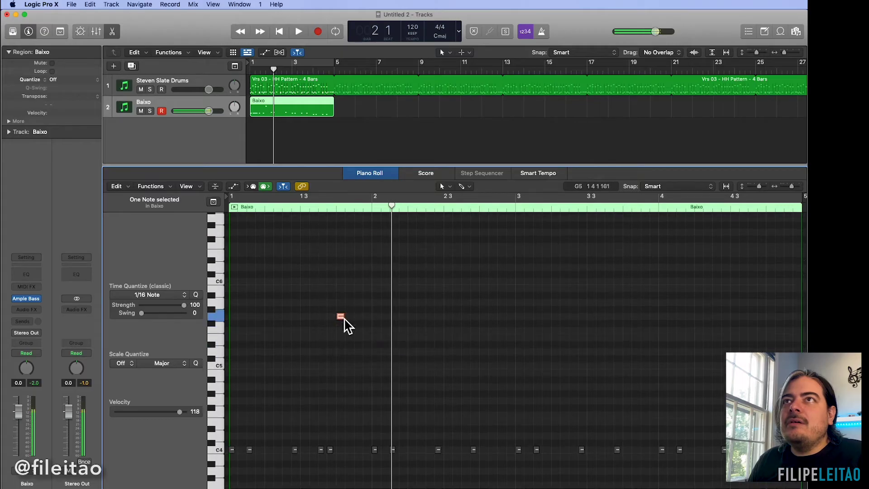
{"action": "scroll", "coordinate": [394, 362], "scroll_direction": "down", "scroll_amount": 5}
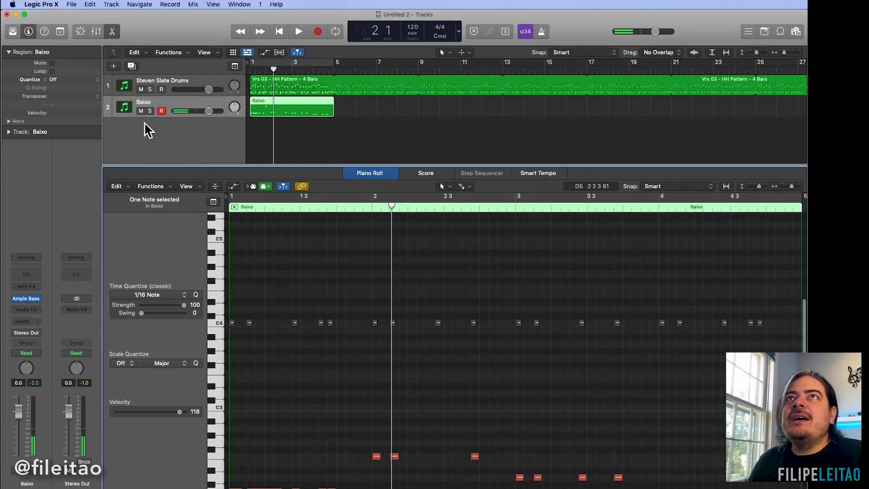
Step: Solo the Baixo track and play it from beat 2 of bar 1 through the G5 note
{"action": "left_click", "coordinate": [149, 110]}
{"action": "scroll", "coordinate": [433, 295], "scroll_direction": "down", "scroll_amount": 2}
{"action": "left_click", "coordinate": [288, 213]}
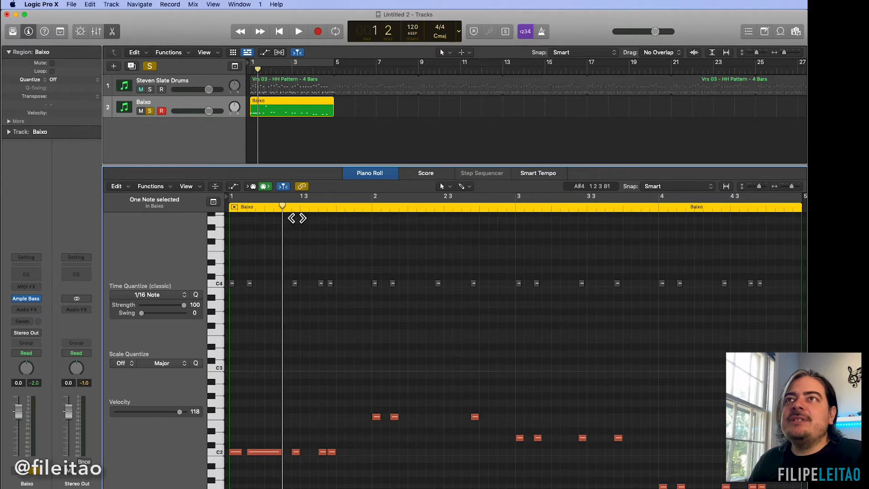
{"action": "key", "text": "space"}
{"action": "scroll", "coordinate": [350, 283], "scroll_direction": "up", "scroll_amount": 3}
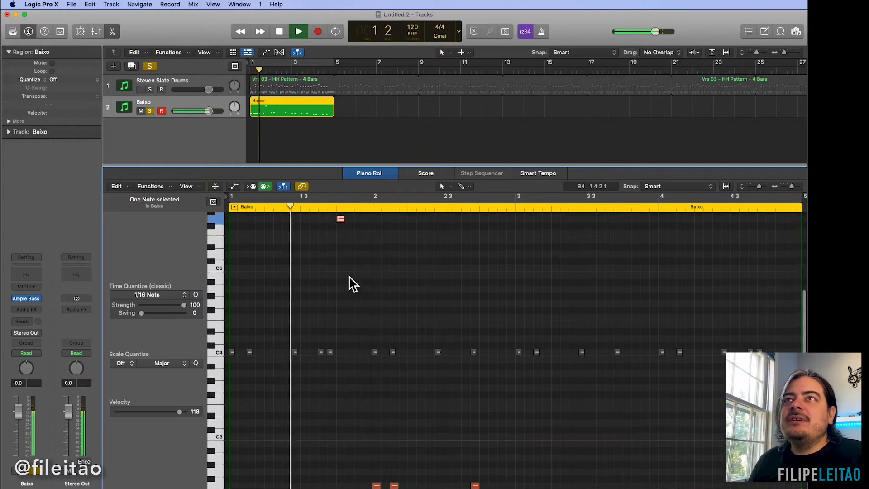
{"action": "key", "text": "space"}
Step: Copy the G5 note to just before beat 2 of bar 2 and play it back
{"action": "scroll", "coordinate": [387, 274], "scroll_direction": "up", "scroll_amount": 1}
{"action": "scroll", "coordinate": [387, 275], "scroll_direction": "up", "scroll_amount": 1}
{"action": "scroll", "coordinate": [426, 296], "scroll_direction": "down", "scroll_amount": 1}
{"action": "scroll", "coordinate": [427, 296], "scroll_direction": "up", "scroll_amount": 1}
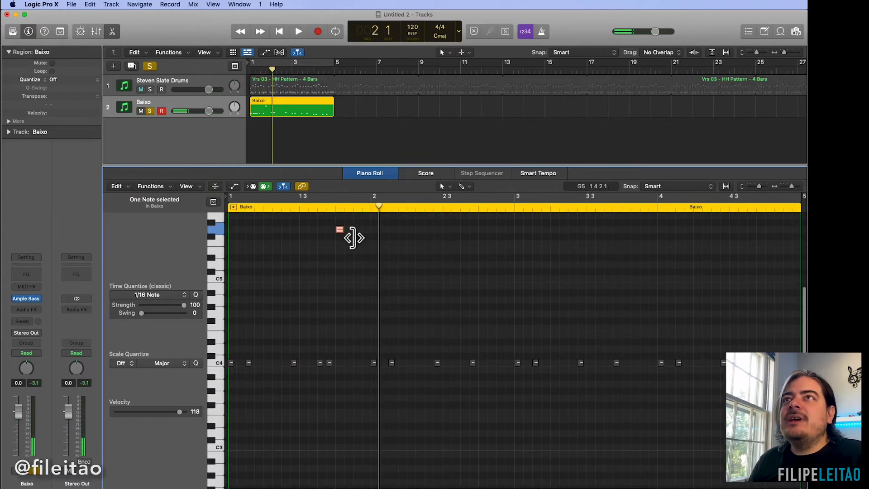
{"action": "left_click_drag", "start_coordinate": [342, 237], "coordinate": [404, 234]}
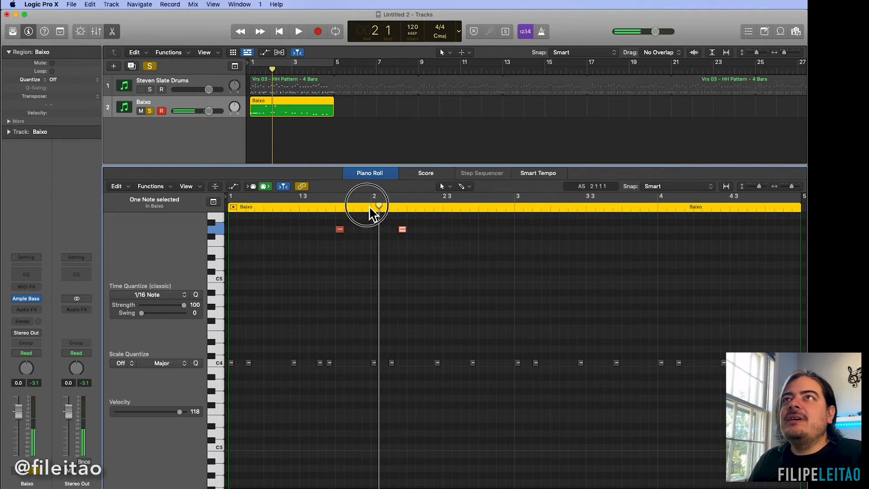
{"action": "key", "text": "space"}
{"action": "key", "text": "space"}
Step: Raise the copied bar 2 note to G#5 and listen to bar 2
{"action": "scroll", "coordinate": [404, 242], "scroll_direction": "up", "scroll_amount": 2}
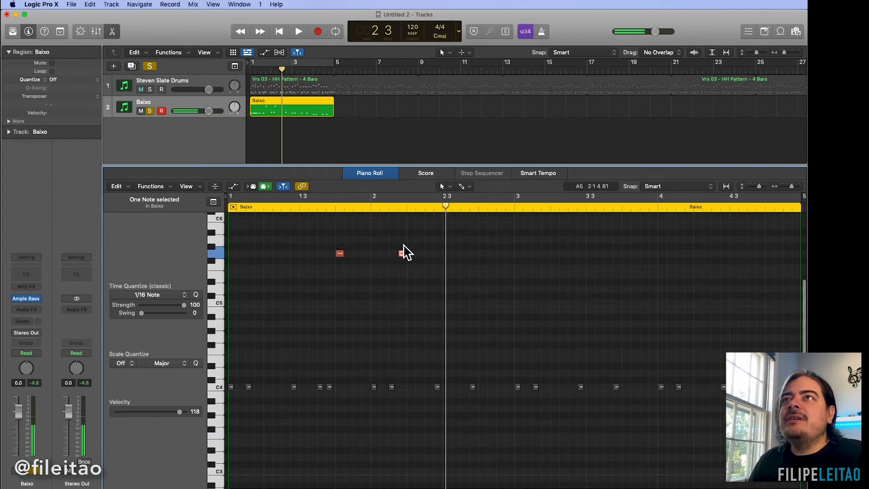
{"action": "left_click_drag", "start_coordinate": [405, 255], "coordinate": [404, 249]}
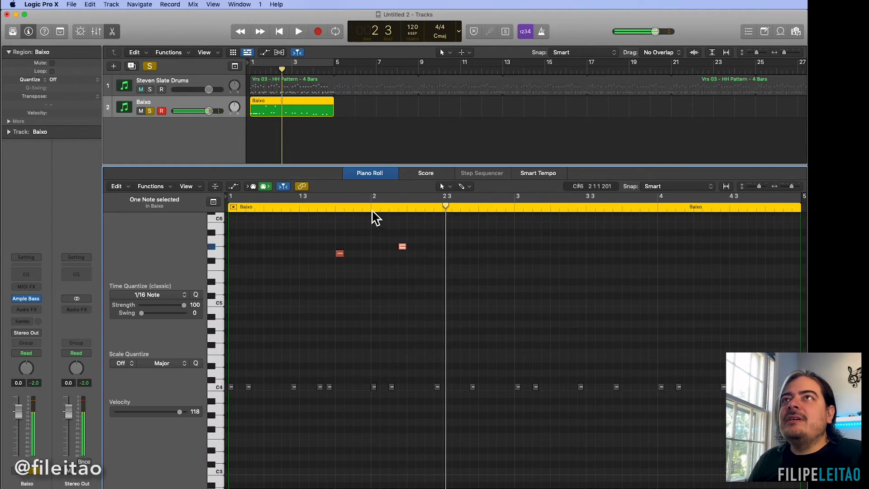
{"action": "key", "text": "space"}
{"action": "scroll", "coordinate": [457, 312], "scroll_direction": "down", "scroll_amount": 7}
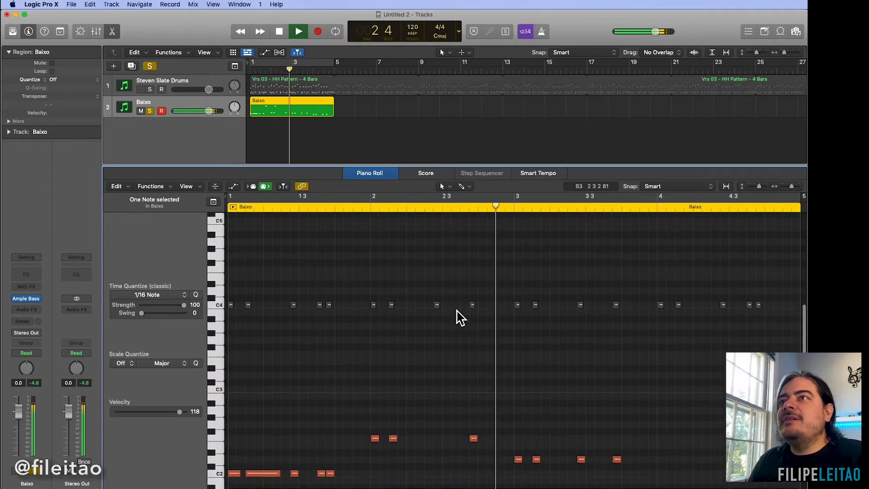
{"action": "scroll", "coordinate": [461, 327], "scroll_direction": "up", "scroll_amount": 3}
{"action": "key", "text": "space"}
Step: Fill out the end of bar 2 with longer F2 notes and a short C3, F2, C2 run leading into bar 3
{"action": "left_click_drag", "start_coordinate": [442, 466], "coordinate": [495, 471]}
{"action": "scroll", "coordinate": [536, 464], "scroll_direction": "down", "scroll_amount": 3}
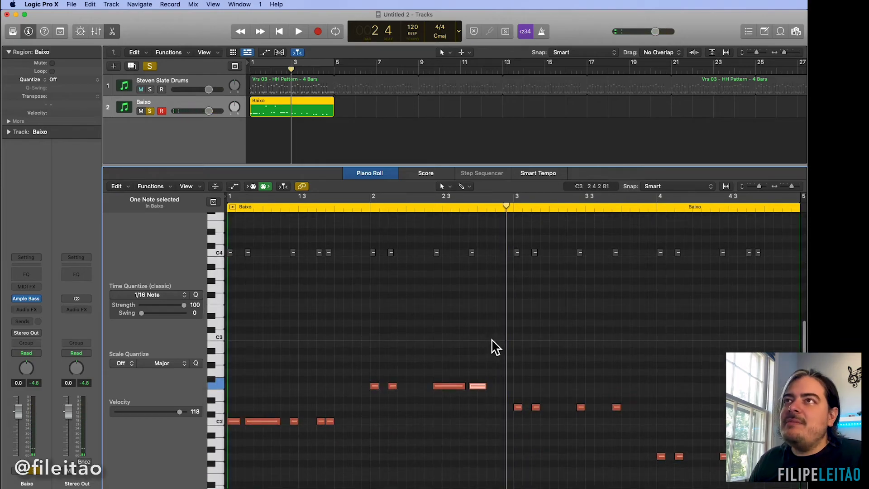
{"action": "left_click_drag", "start_coordinate": [508, 342], "coordinate": [498, 345]}
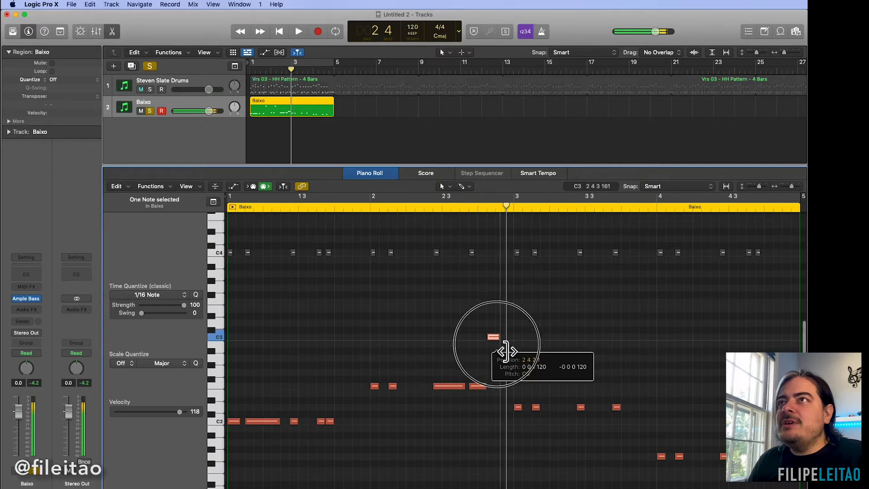
{"action": "left_click_drag", "start_coordinate": [515, 394], "coordinate": [506, 400]}
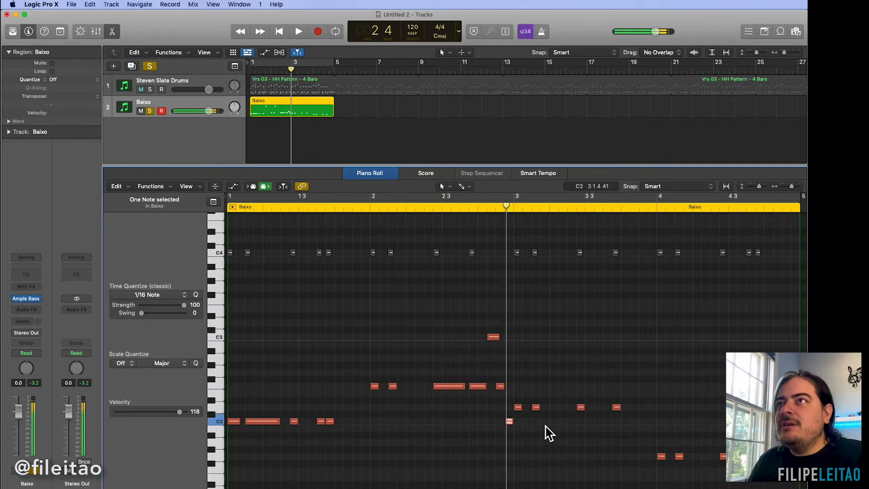
Step: Set the velocity of the three run notes C3, F2 and C2 at the end of bar 2 to 109
{"action": "left_click_drag", "start_coordinate": [492, 323], "coordinate": [511, 433]}
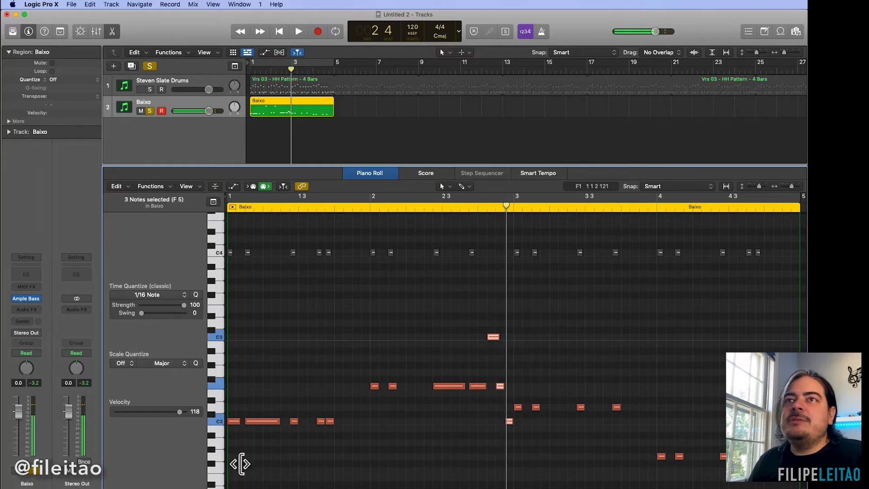
{"action": "left_click_drag", "start_coordinate": [177, 414], "coordinate": [173, 414]}
{"action": "left_click", "coordinate": [532, 429]}
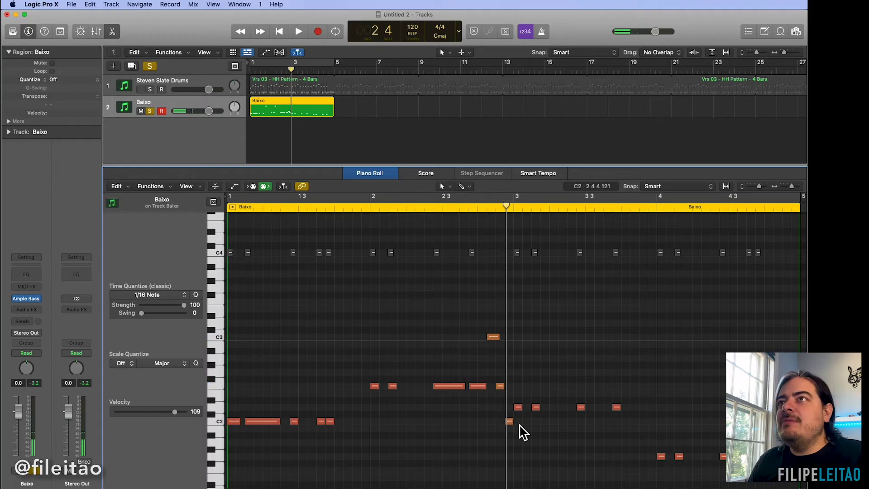
Step: Lower the velocity of bar 2's second F2 note and set bar 1's last C2 note to 101
{"action": "scroll", "coordinate": [584, 400], "scroll_direction": "left", "scroll_amount": 1}
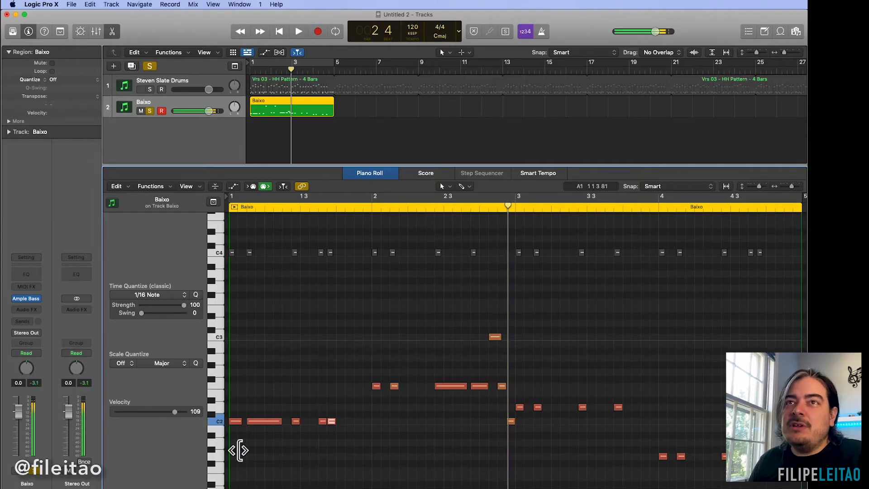
{"action": "left_click_drag", "start_coordinate": [175, 415], "coordinate": [166, 415]}
{"action": "left_click", "coordinate": [365, 457]}
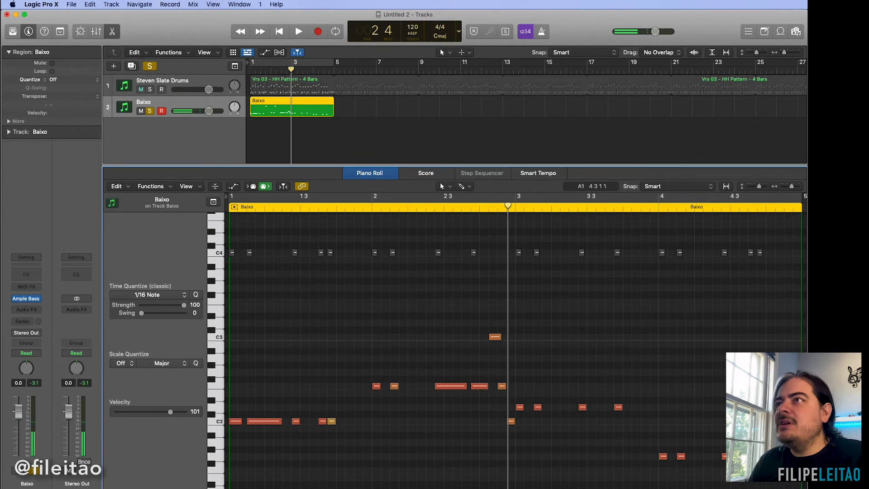
Step: Set the velocity of the second and last G1 notes of bar 4 to 99
{"action": "scroll", "coordinate": [651, 452], "scroll_direction": "right", "scroll_amount": 5}
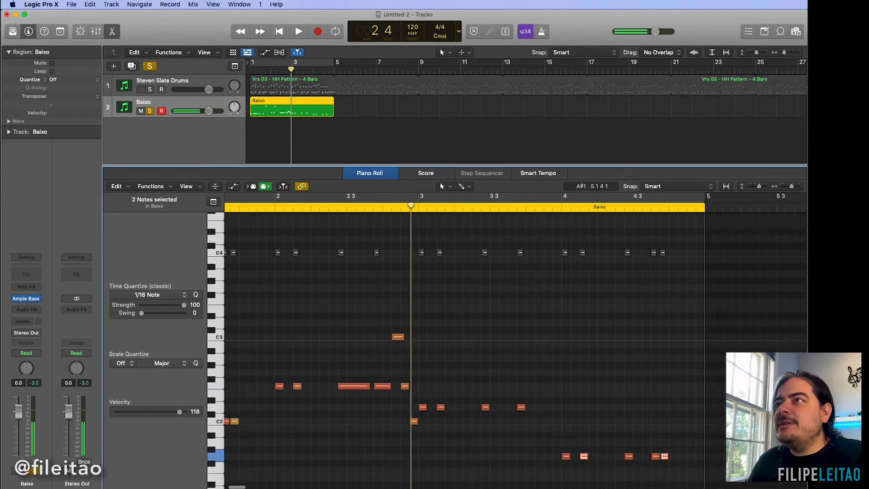
{"action": "left_click_drag", "start_coordinate": [176, 414], "coordinate": [166, 414]}
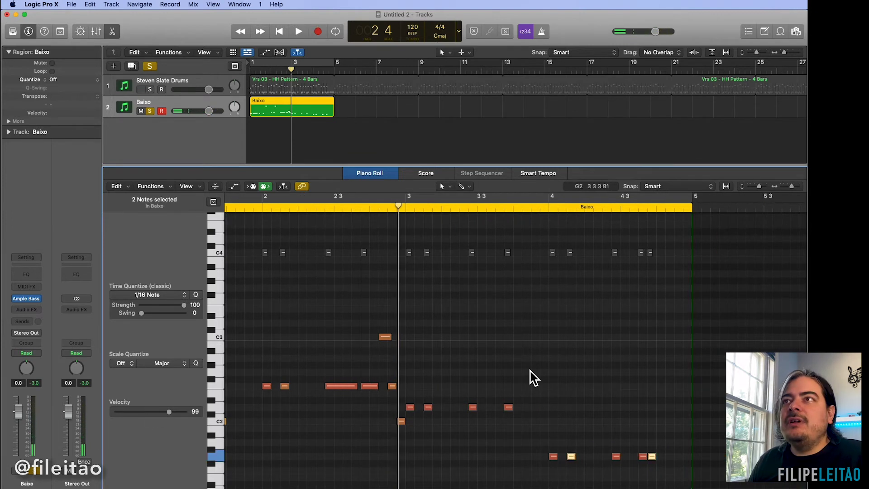
{"action": "left_click", "coordinate": [550, 378]}
Step: Play the soloed bass line from bar 1, and replay it from the start of bar 3
{"action": "scroll", "coordinate": [581, 395], "scroll_direction": "left", "scroll_amount": 2}
{"action": "scroll", "coordinate": [579, 392], "scroll_direction": "left", "scroll_amount": 4}
{"action": "left_click", "coordinate": [249, 209]}
{"action": "key", "text": "space"}
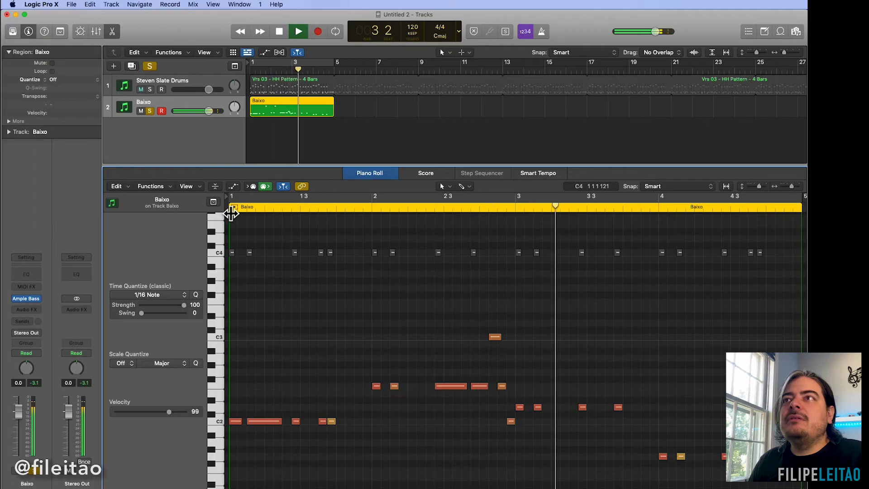
{"action": "key", "text": "space"}
{"action": "left_click", "coordinate": [519, 215]}
{"action": "key", "text": "space"}
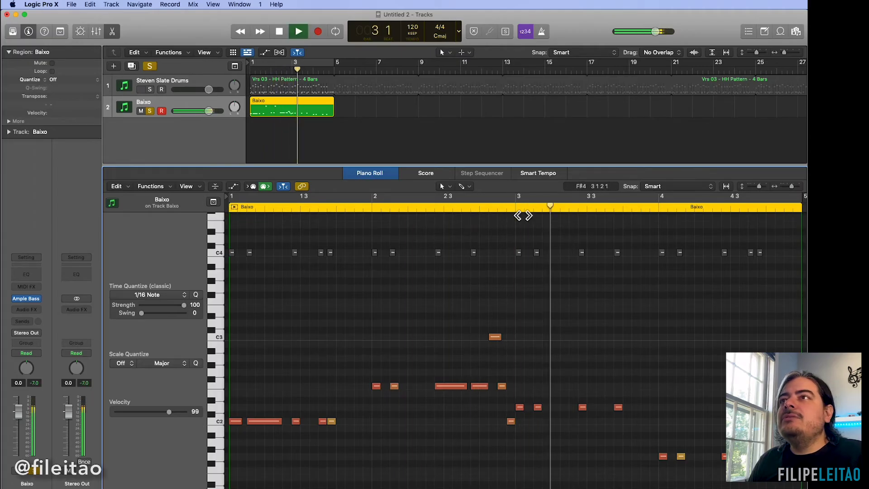
{"action": "key", "text": "space"}
Step: Copy the G#5 note from bar 2 to around beat 2 of bar 3 and play from bar 3
{"action": "scroll", "coordinate": [575, 244], "scroll_direction": "up", "scroll_amount": 5}
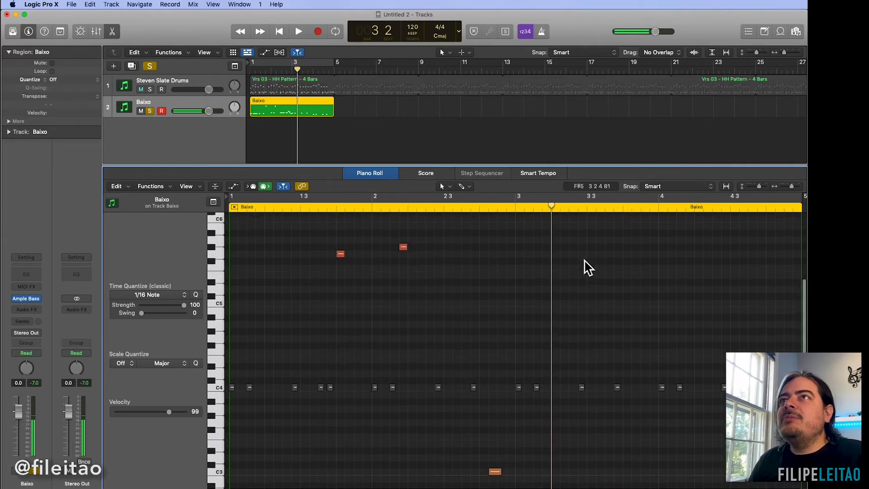
{"action": "left_click_drag", "start_coordinate": [403, 261], "coordinate": [556, 252]}
{"action": "left_click", "coordinate": [521, 213]}
{"action": "scroll", "coordinate": [556, 374], "scroll_direction": "down", "scroll_amount": 2}
{"action": "scroll", "coordinate": [551, 367], "scroll_direction": "down", "scroll_amount": 5}
{"action": "key", "text": "space"}
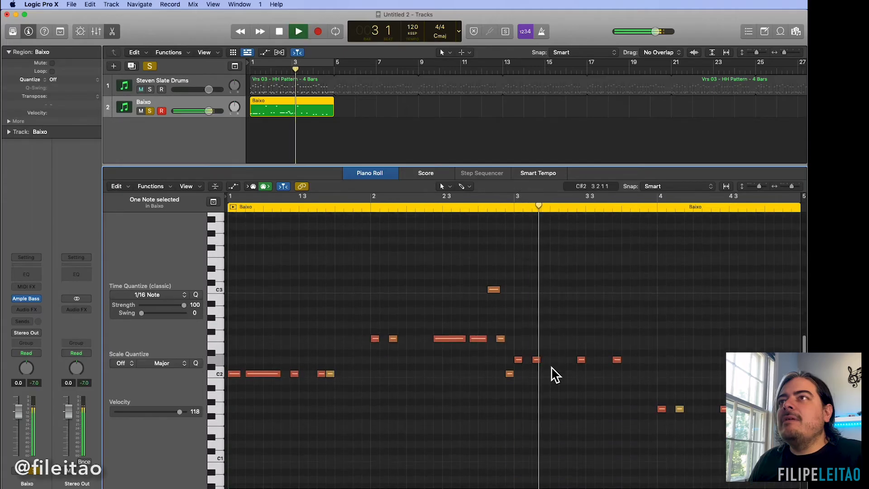
{"action": "key", "text": "space"}
Step: Lengthen the second D2 note of bar 3 and play back the bar
{"action": "left_click_drag", "start_coordinate": [540, 353], "coordinate": [557, 360]}
{"action": "scroll", "coordinate": [557, 360], "scroll_direction": "up", "scroll_amount": 5}
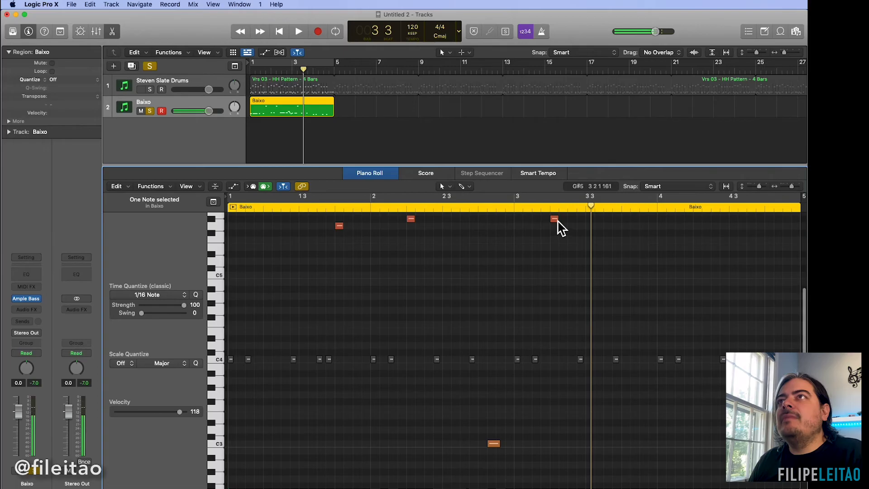
{"action": "left_click", "coordinate": [519, 213]}
{"action": "key", "text": "space"}
{"action": "scroll", "coordinate": [606, 372], "scroll_direction": "down", "scroll_amount": 3}
{"action": "scroll", "coordinate": [609, 372], "scroll_direction": "up", "scroll_amount": 1}
{"action": "key", "text": "space"}
Step: Lengthen the third D2 note of bar 3, add a long G#5 note on beat 4, and play it back
{"action": "left_click_drag", "start_coordinate": [584, 459], "coordinate": [609, 459]}
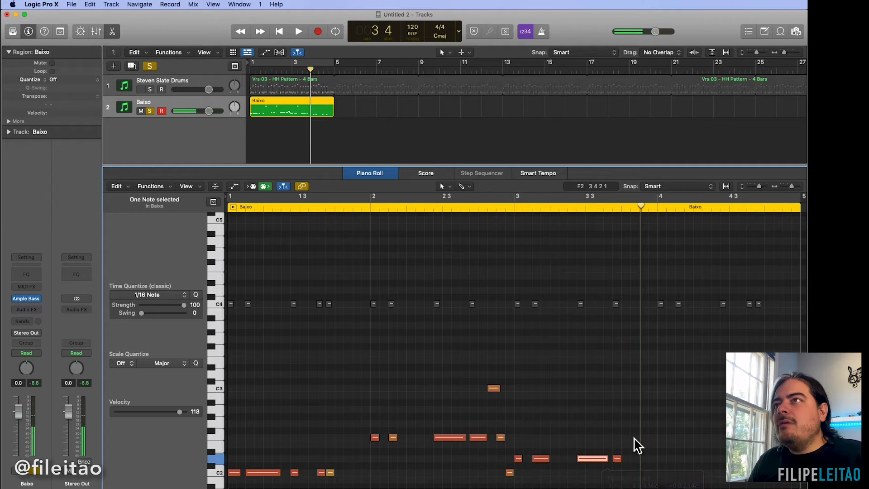
{"action": "scroll", "coordinate": [629, 393], "scroll_direction": "up", "scroll_amount": 3}
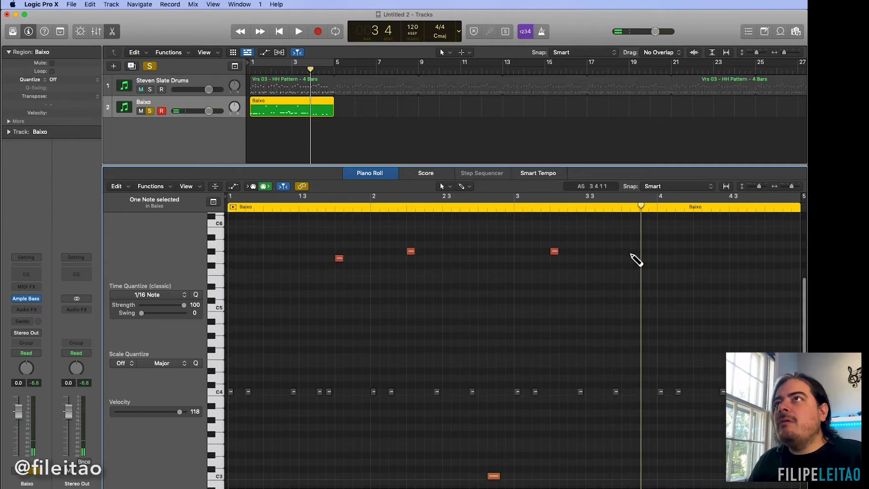
{"action": "double_click", "coordinate": [506, 206]}
{"action": "scroll", "coordinate": [686, 380], "scroll_direction": "down", "scroll_amount": 1}
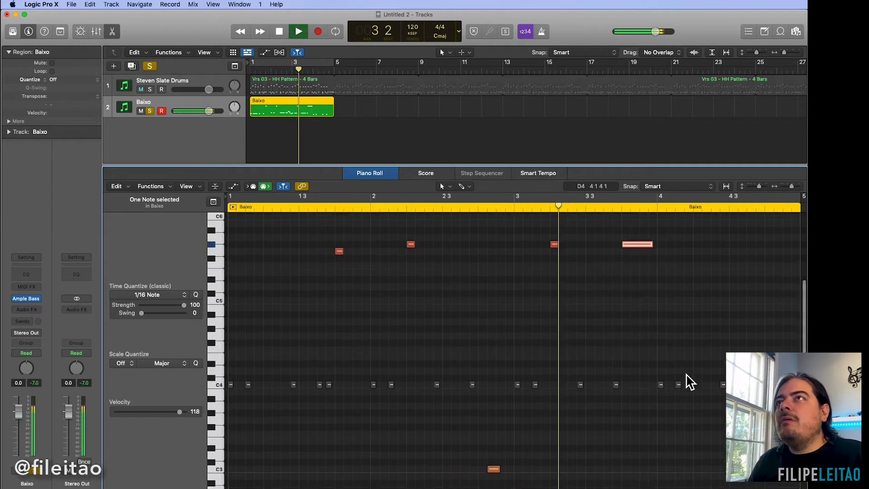
Step: Play through bar 4, lengthen its second G1 note, and add a G#5 trigger note on beat 2 of that bar
{"action": "scroll", "coordinate": [685, 375], "scroll_direction": "down", "scroll_amount": 4}
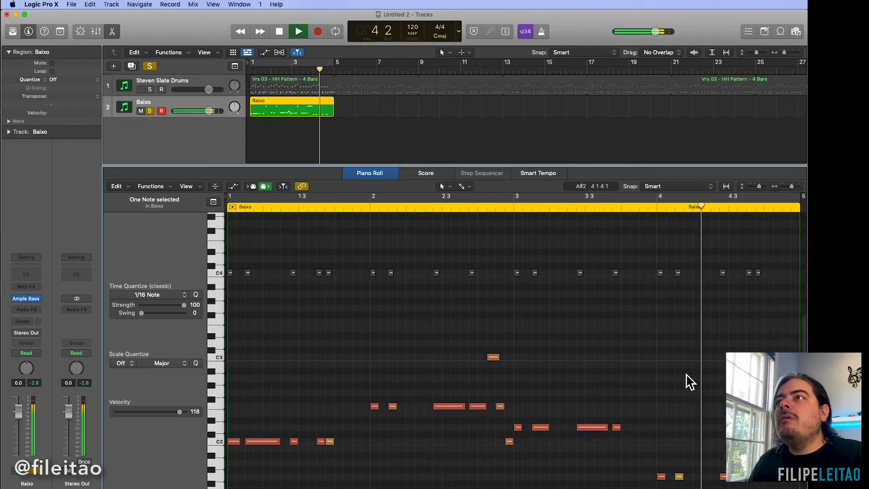
{"action": "scroll", "coordinate": [624, 335], "scroll_direction": "right", "scroll_amount": 2}
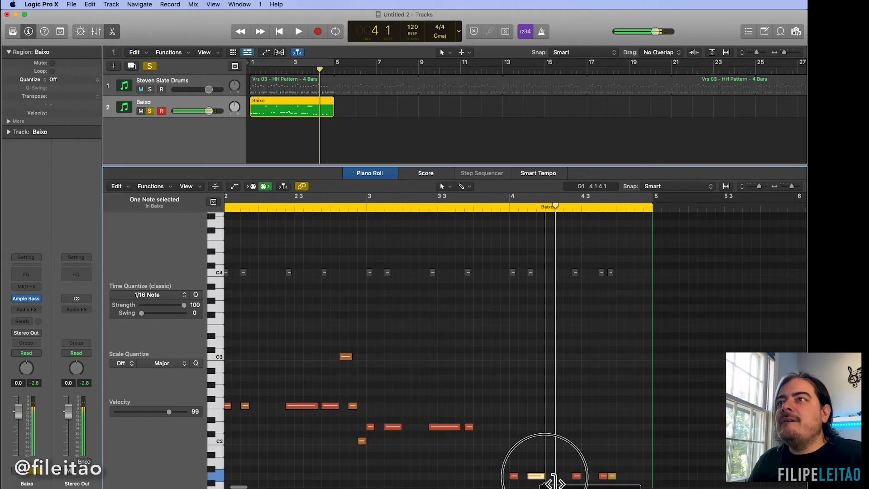
{"action": "scroll", "coordinate": [582, 368], "scroll_direction": "up", "scroll_amount": 4}
Step: Shorten the second C2 note of bar 1 and add a G#5 trigger note on beat 2 of that bar
{"action": "scroll", "coordinate": [471, 289], "scroll_direction": "left", "scroll_amount": 6}
{"action": "scroll", "coordinate": [463, 297], "scroll_direction": "down", "scroll_amount": 4}
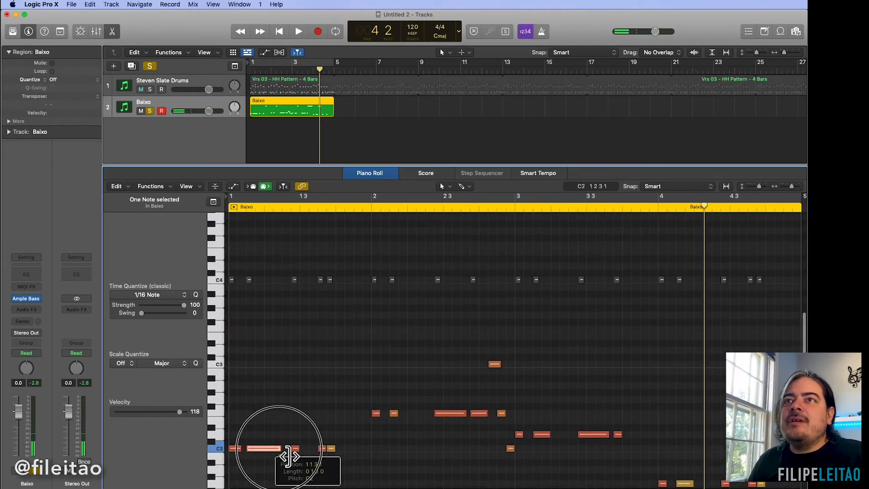
{"action": "scroll", "coordinate": [272, 434], "scroll_direction": "up", "scroll_amount": 4}
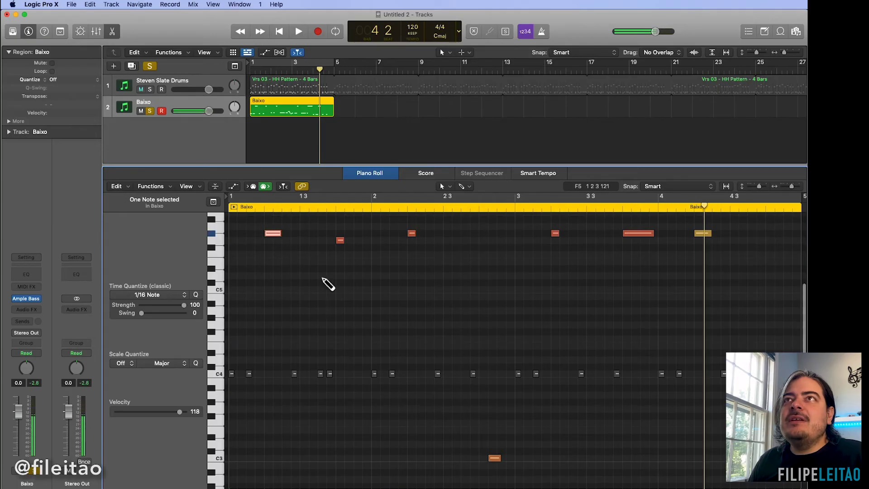
{"action": "scroll", "coordinate": [362, 345], "scroll_direction": "down", "scroll_amount": 4}
{"action": "scroll", "coordinate": [365, 346], "scroll_direction": "up", "scroll_amount": 4}
{"action": "scroll", "coordinate": [366, 347], "scroll_direction": "down", "scroll_amount": 5}
{"action": "scroll", "coordinate": [366, 346], "scroll_direction": "up", "scroll_amount": 6}
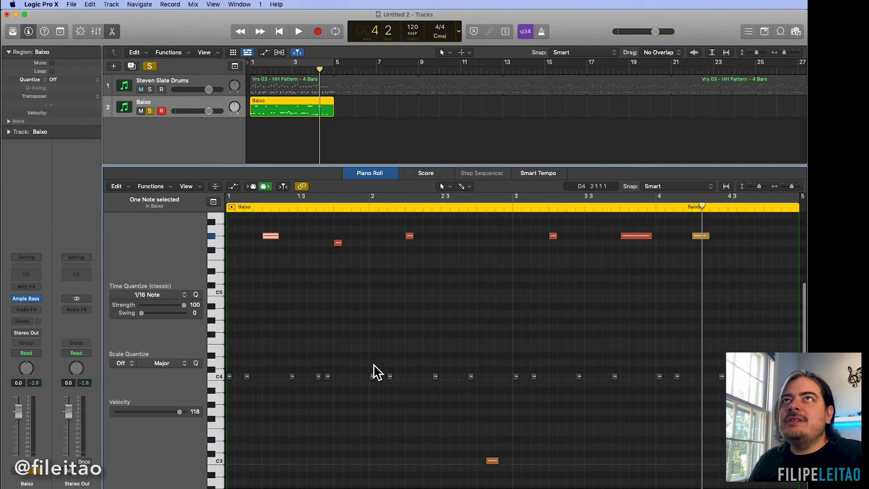
Step: Unsolo the Baixo track and play the bass together with the drums up to bar 5
{"action": "left_click", "coordinate": [150, 112]}
{"action": "key", "text": "space"}
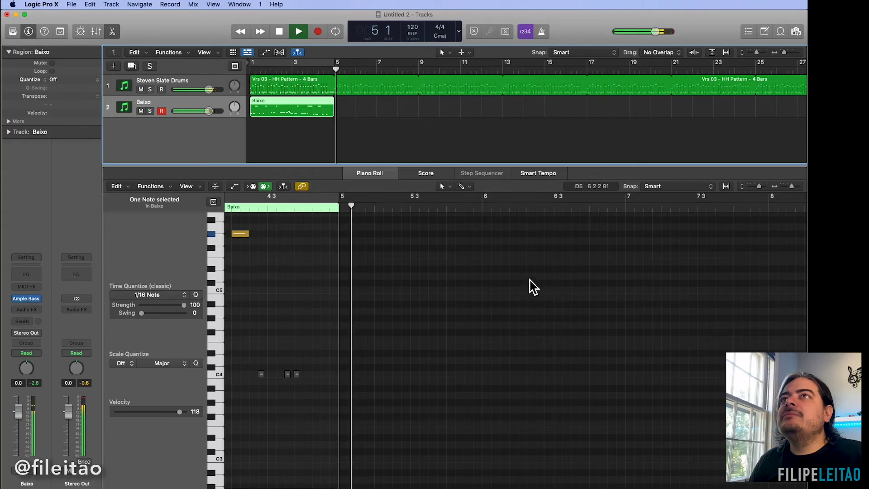
{"action": "key", "text": "space"}
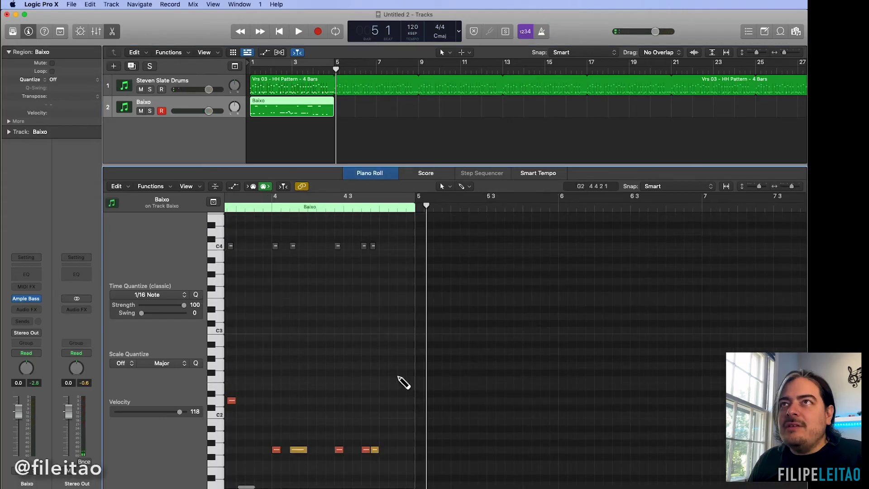
Step: Add G2, D2 and G1 sixteenth notes on the last three sixteenths of bar 4, setting G2 and D2 to velocity 109
{"action": "left_click", "coordinate": [391, 364]}
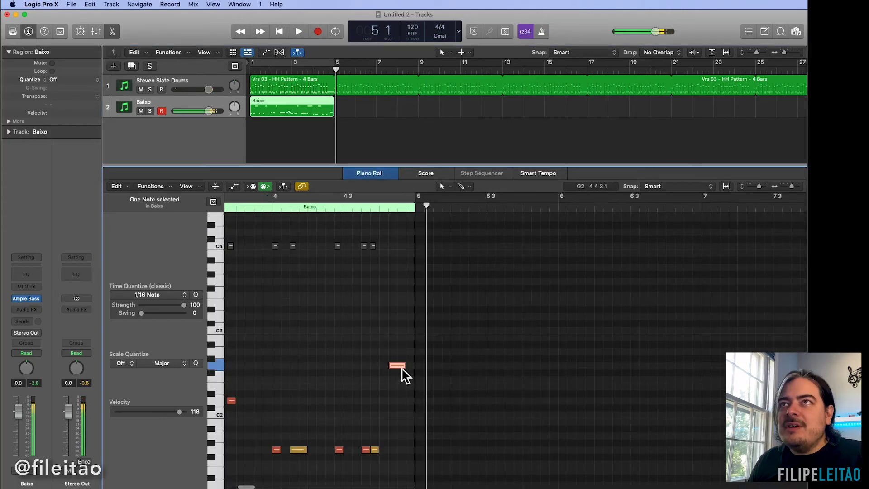
{"action": "left_click", "coordinate": [402, 366]}
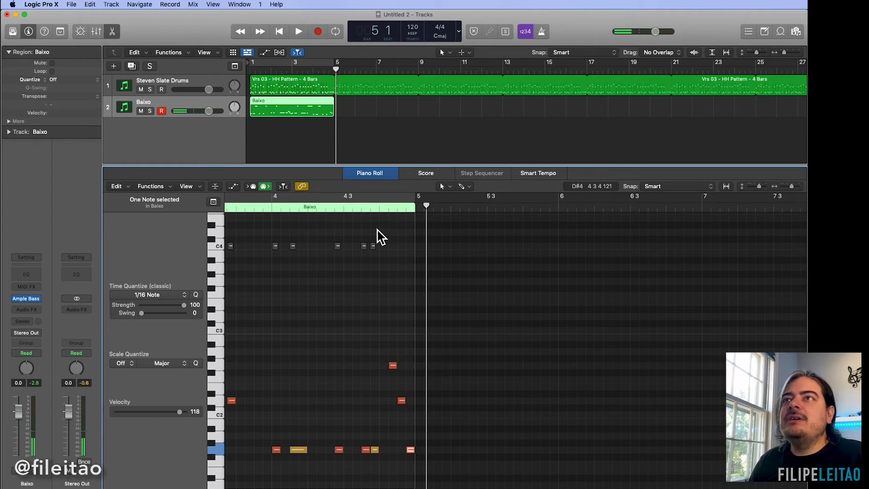
{"action": "left_click_drag", "start_coordinate": [368, 351], "coordinate": [403, 407]}
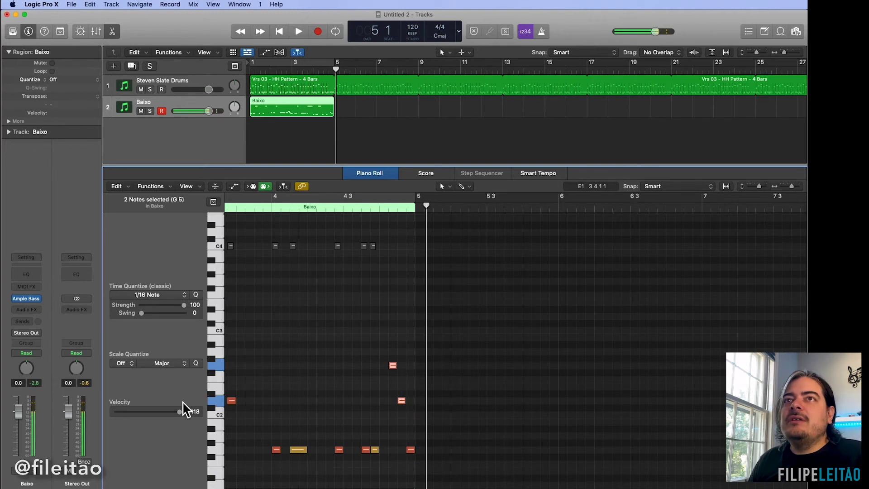
{"action": "left_click_drag", "start_coordinate": [177, 414], "coordinate": [173, 414]}
{"action": "left_click", "coordinate": [284, 392]}
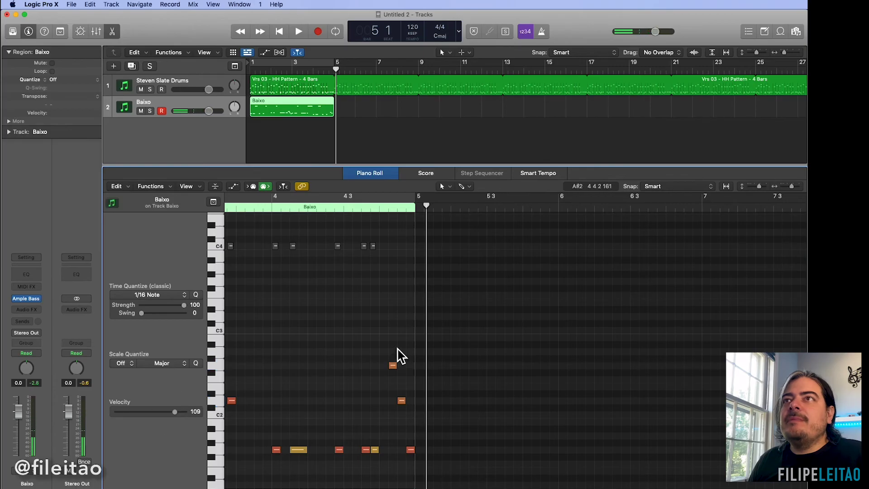
Step: Play the bass fill with the drums from the start of bar 4
{"action": "left_click", "coordinate": [271, 207]}
{"action": "key", "text": "space"}
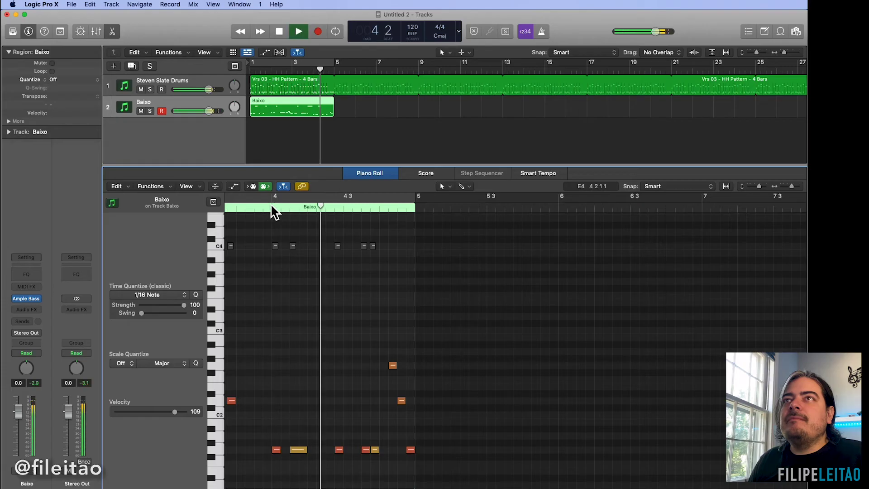
{"action": "key", "text": "space"}
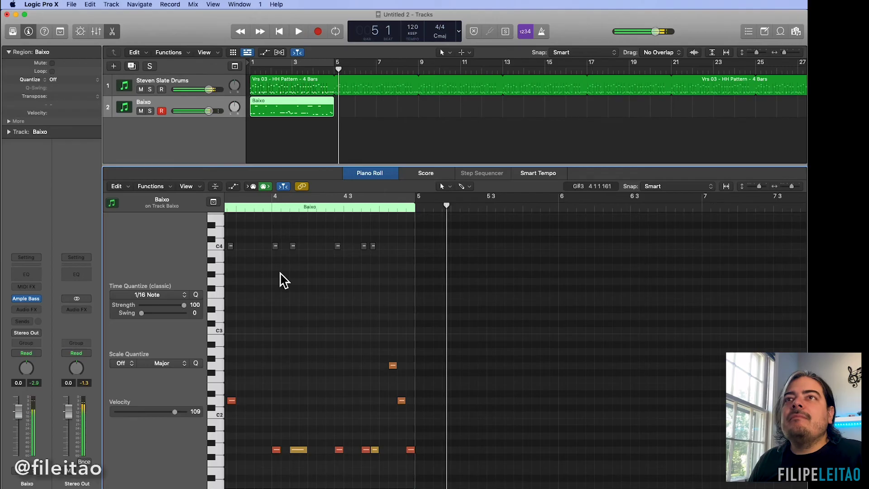
Step: Shorten the long G#5 note on beat 4 of bar 3 and add a B5 note at 3 4 3 1 with velocity 97
{"action": "scroll", "coordinate": [343, 314], "scroll_direction": "left", "scroll_amount": 5}
{"action": "scroll", "coordinate": [342, 314], "scroll_direction": "left", "scroll_amount": 1}
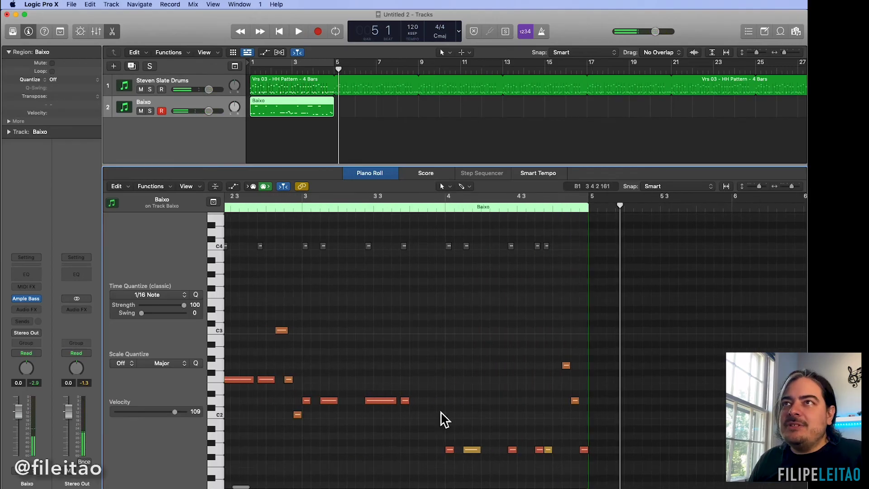
{"action": "scroll", "coordinate": [443, 371], "scroll_direction": "up", "scroll_amount": 5}
{"action": "scroll", "coordinate": [449, 283], "scroll_direction": "up", "scroll_amount": 2}
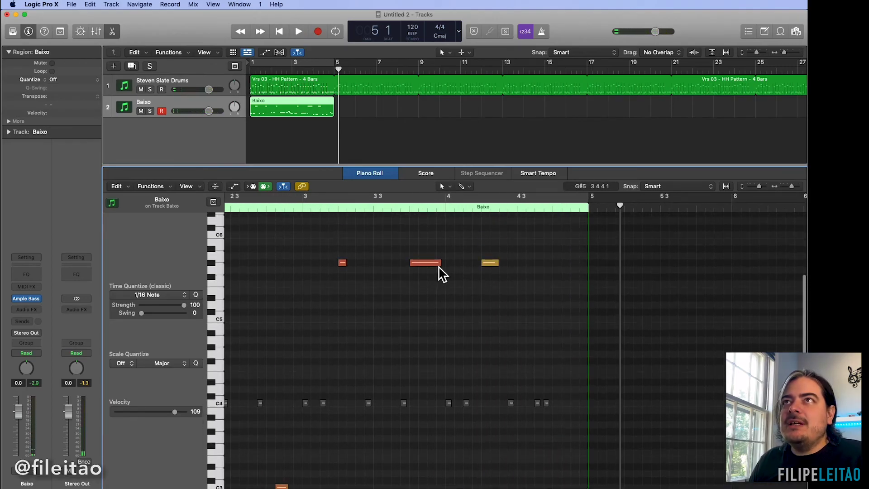
{"action": "left_click_drag", "start_coordinate": [442, 270], "coordinate": [444, 250]}
{"action": "double_click", "coordinate": [412, 219]}
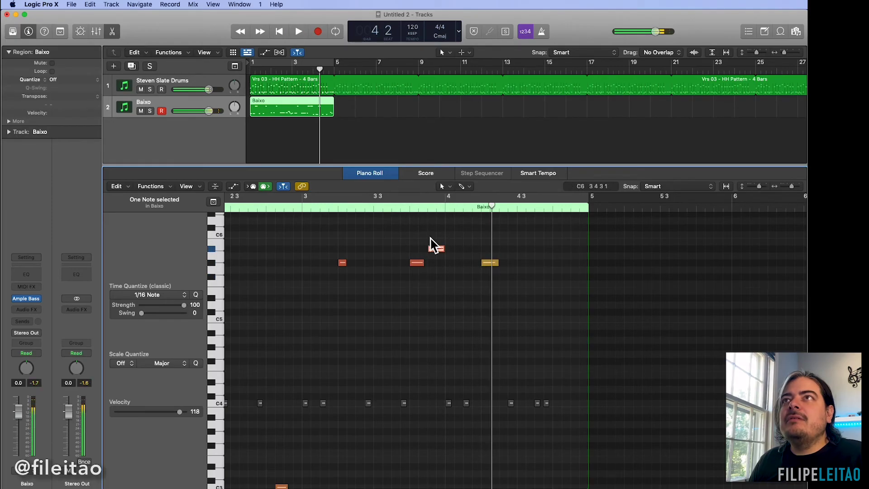
{"action": "left_click_drag", "start_coordinate": [437, 249], "coordinate": [437, 244]}
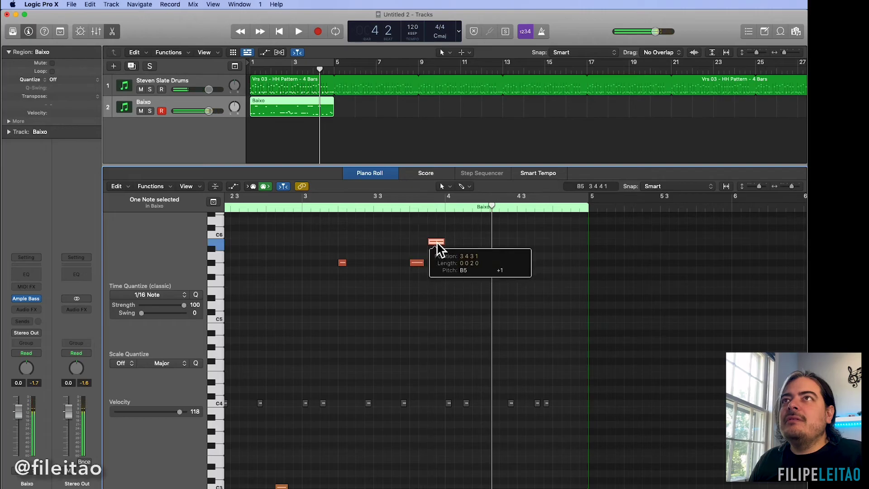
{"action": "left_click", "coordinate": [414, 212]}
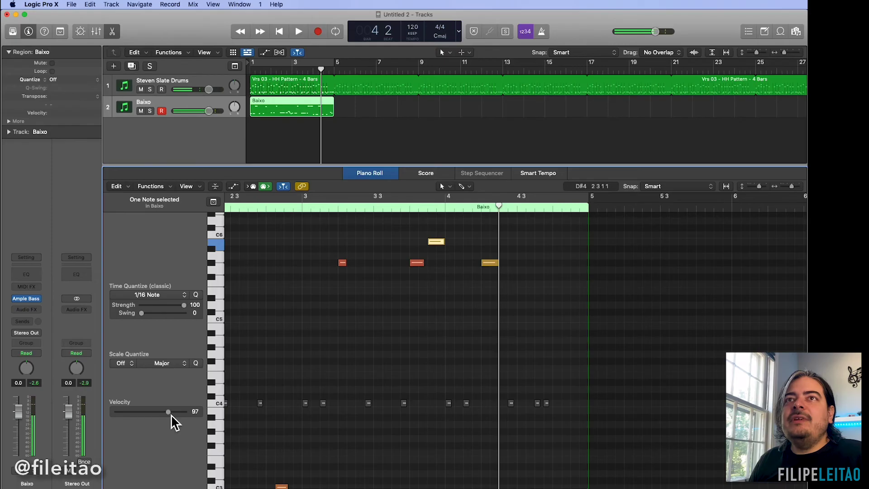
Step: Close the piano roll, set the Baixo track's volume to -2.6, and play the mix from bar 1
{"action": "key", "text": "p"}
{"action": "left_click_drag", "start_coordinate": [209, 111], "coordinate": [203, 113]}
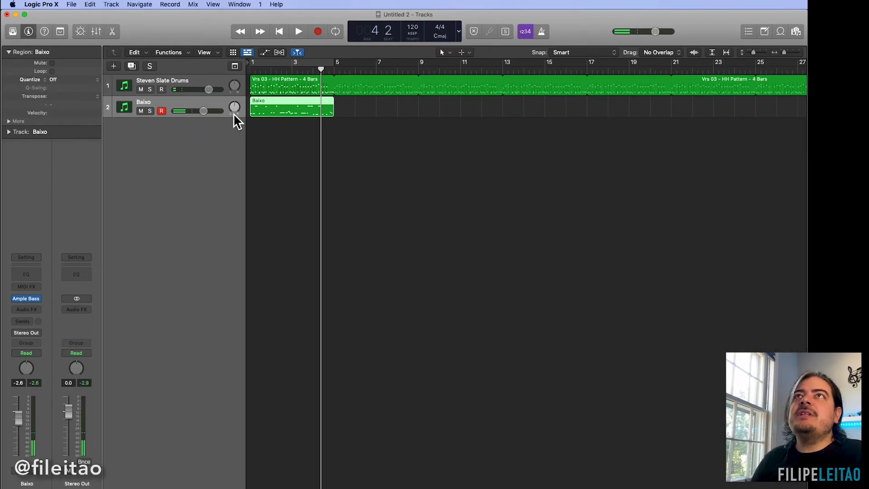
{"action": "key", "text": "Return"}
{"action": "key", "text": "space"}
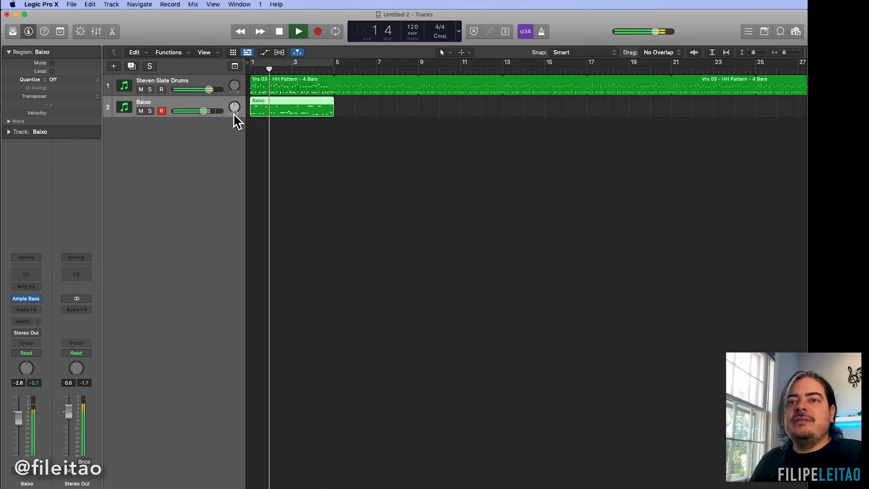
Step: Stop playback, reopen the Baixo region, and lower the C3 note near the end of bar 2 to C2
{"action": "key", "text": "space"}
{"action": "double_click", "coordinate": [298, 108]}
{"action": "scroll", "coordinate": [378, 331], "scroll_direction": "left", "scroll_amount": 8}
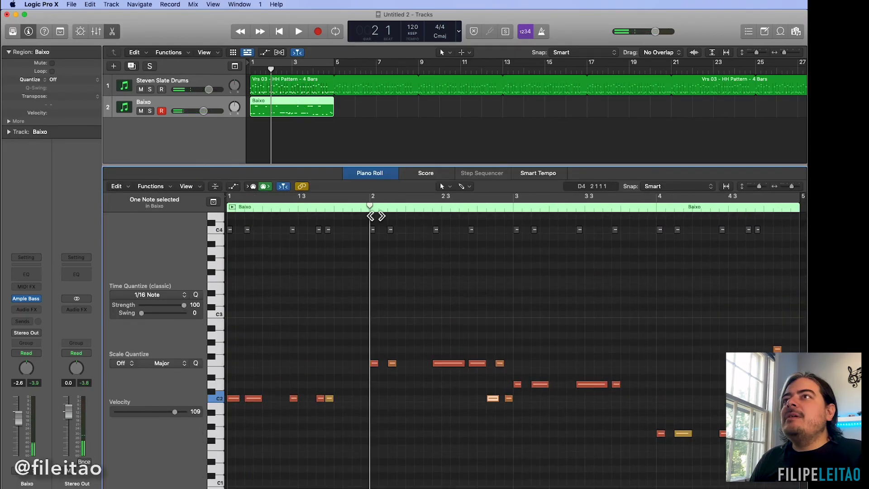
{"action": "left_click", "coordinate": [593, 314]}
Step: Select all the low bass notes except the first C2 and move them slightly earlier, ahead of the beat
{"action": "scroll", "coordinate": [623, 326], "scroll_direction": "right", "scroll_amount": 1}
{"action": "scroll", "coordinate": [679, 353], "scroll_direction": "right", "scroll_amount": 2}
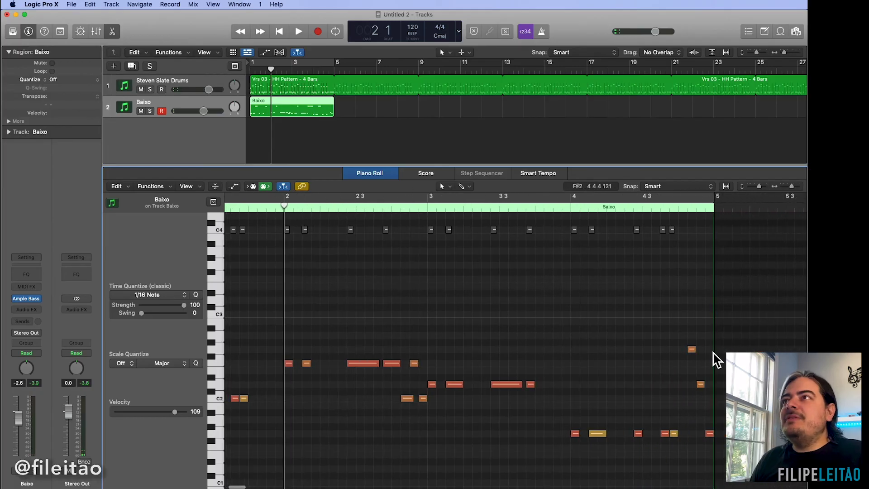
{"action": "left_click_drag", "start_coordinate": [724, 320], "coordinate": [235, 445]}
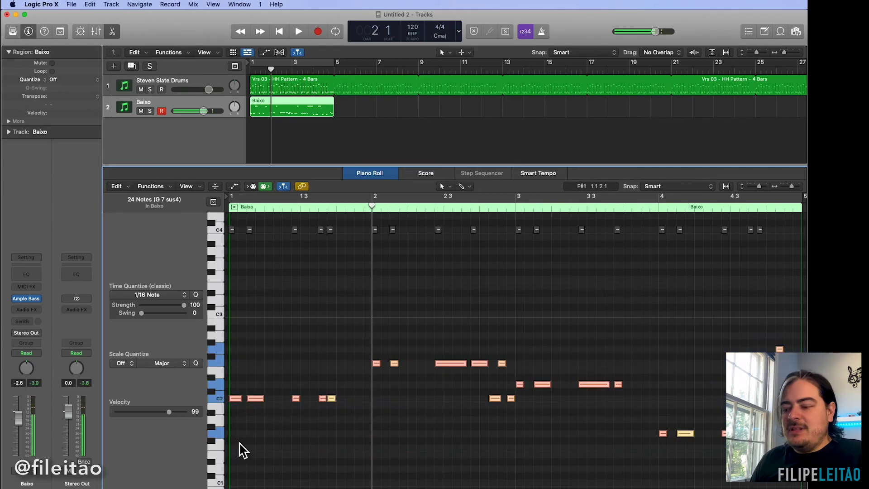
{"action": "key", "text": "super+Right"}
{"action": "key", "text": "super+Right"}
{"action": "scroll", "coordinate": [265, 436], "scroll_direction": "left", "scroll_amount": 4}
{"action": "scroll", "coordinate": [266, 441], "scroll_direction": "right", "scroll_amount": 1}
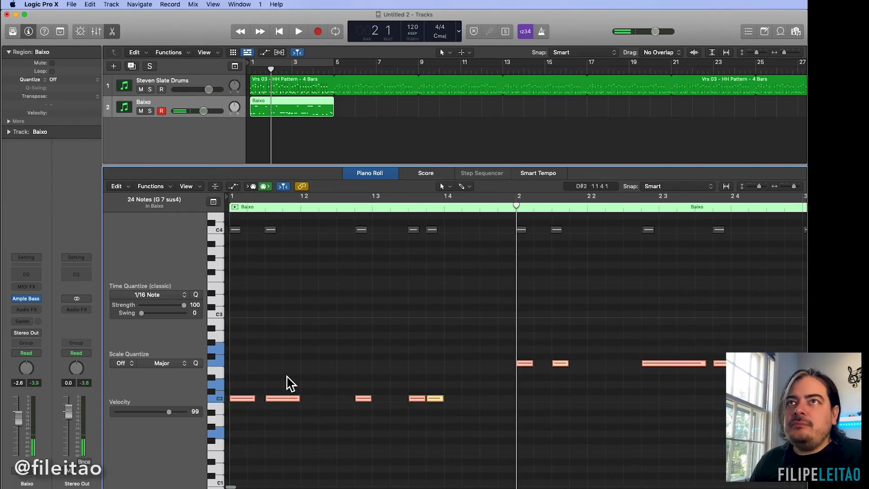
{"action": "left_click", "coordinate": [286, 408]}
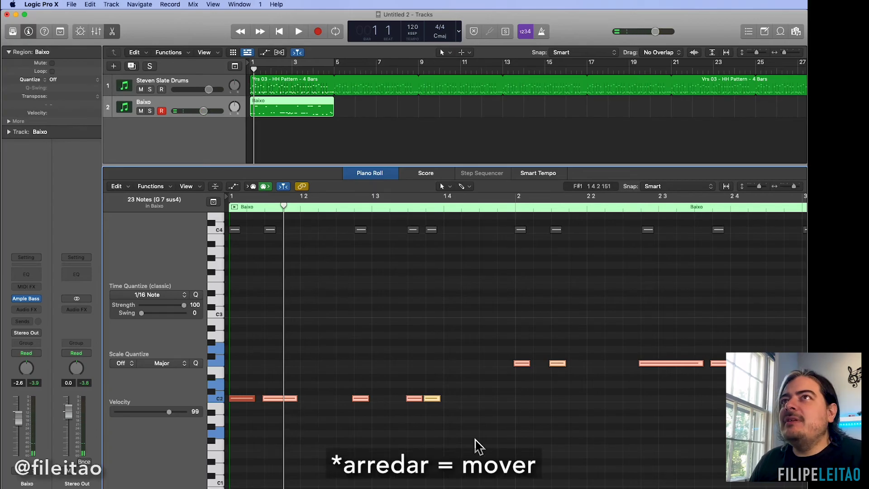
{"action": "scroll", "coordinate": [650, 370], "scroll_direction": "right", "scroll_amount": 3}
{"action": "left_click", "coordinate": [612, 330]}
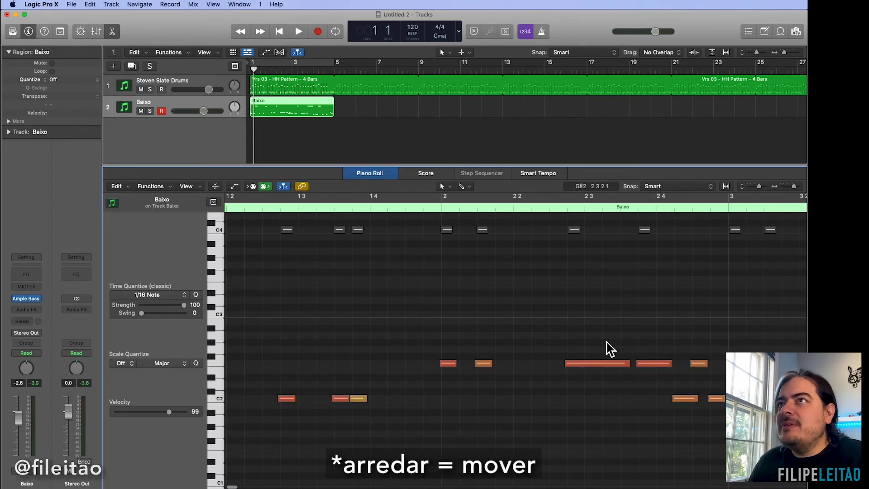
Step: Play the shifted bass line with the drums from bar 1 into bar 3
{"action": "scroll", "coordinate": [574, 357], "scroll_direction": "left", "scroll_amount": 4}
{"action": "key", "text": "space"}
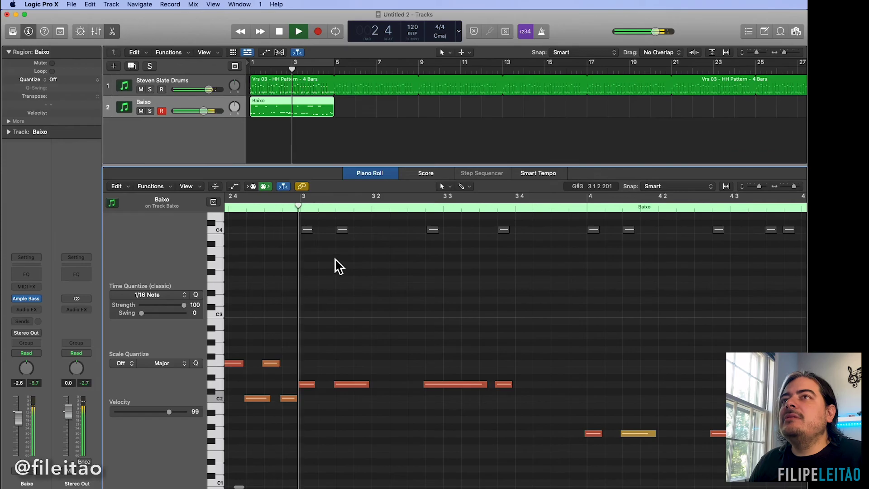
{"action": "scroll", "coordinate": [356, 330], "scroll_direction": "left", "scroll_amount": 6}
{"action": "key", "text": "space"}
Step: Move the F2 note just before beat 4 of bar 2 down to F1, remove the C2 note after it, and lengthen the F1
{"action": "left_click", "coordinate": [438, 364]}
{"action": "left_click_drag", "start_coordinate": [475, 367], "coordinate": [475, 450]}
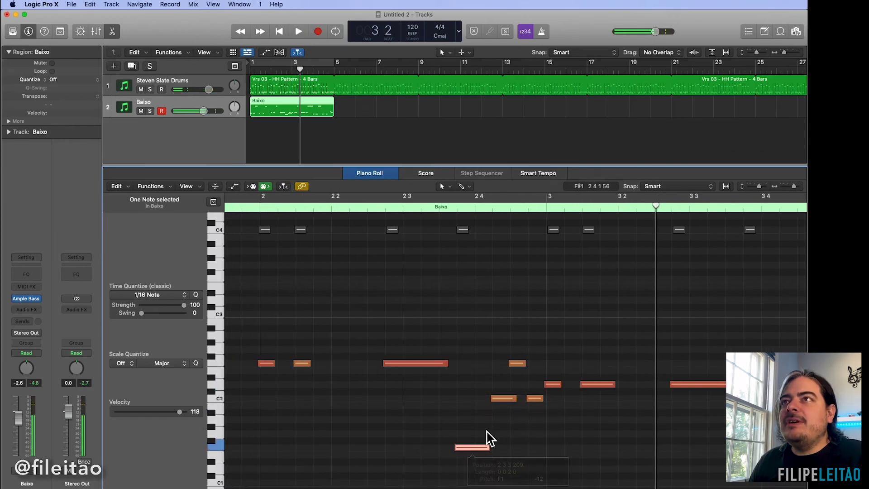
{"action": "double_click", "coordinate": [245, 212]}
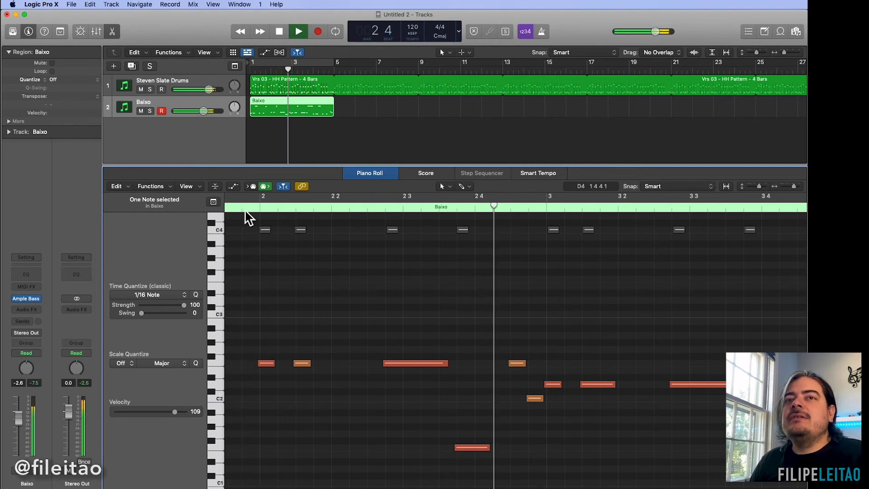
{"action": "key", "text": "space"}
{"action": "left_click", "coordinate": [487, 447]}
{"action": "left_click_drag", "start_coordinate": [496, 449], "coordinate": [509, 448]}
Step: Close the piano roll, set the Baixo track's volume to -3.6 while playing from bar 1, and loop the Baixo region
{"action": "scroll", "coordinate": [532, 445], "scroll_direction": "right", "scroll_amount": 8}
{"action": "scroll", "coordinate": [537, 451], "scroll_direction": "left", "scroll_amount": 10}
{"action": "key", "text": "e"}
{"action": "key", "text": "Return"}
{"action": "key", "text": "space"}
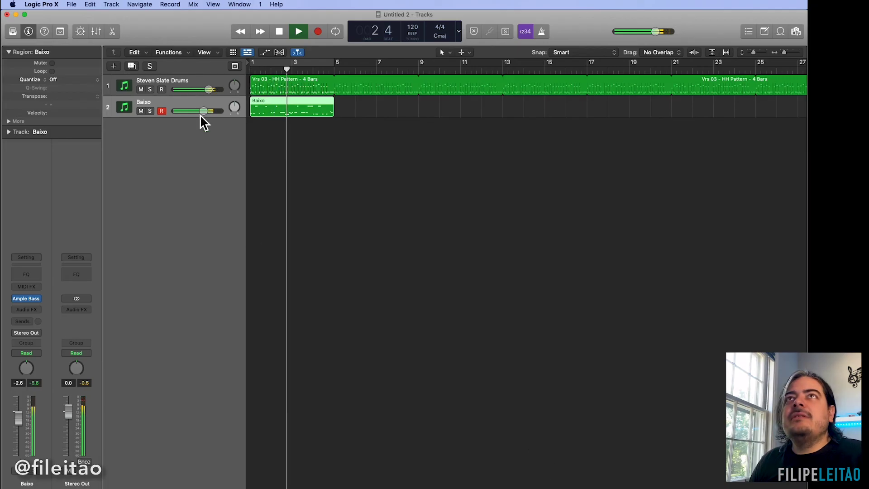
{"action": "left_click_drag", "start_coordinate": [203, 113], "coordinate": [200, 115]}
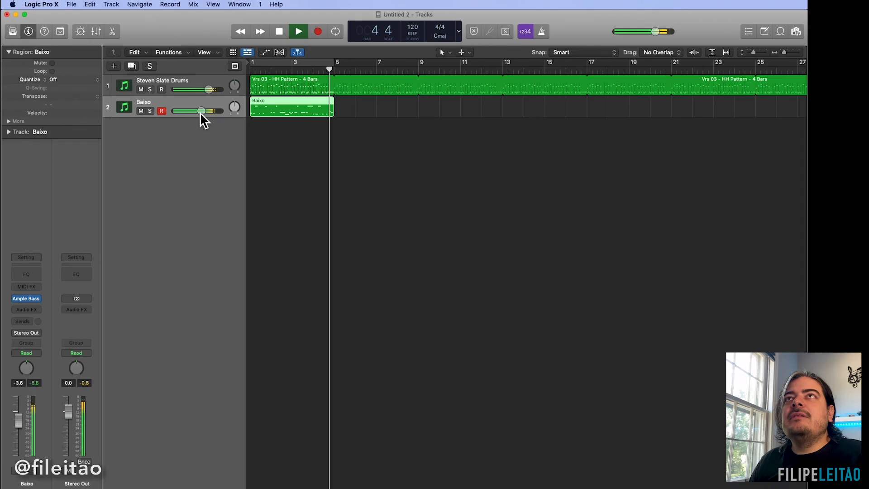
{"action": "key", "text": "space"}
{"action": "key", "text": "l"}
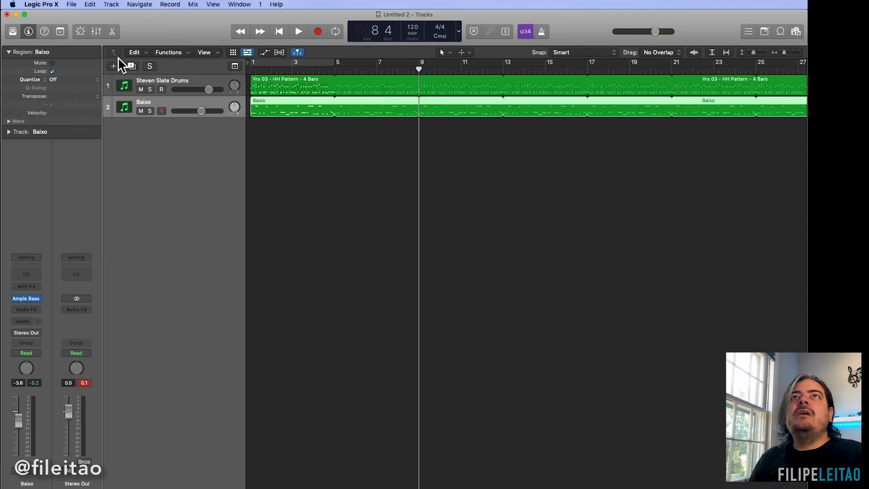
Step: Add a software instrument track and load the Steinway Grand Piano sound from the library's Piano category
{"action": "left_click", "coordinate": [115, 65]}
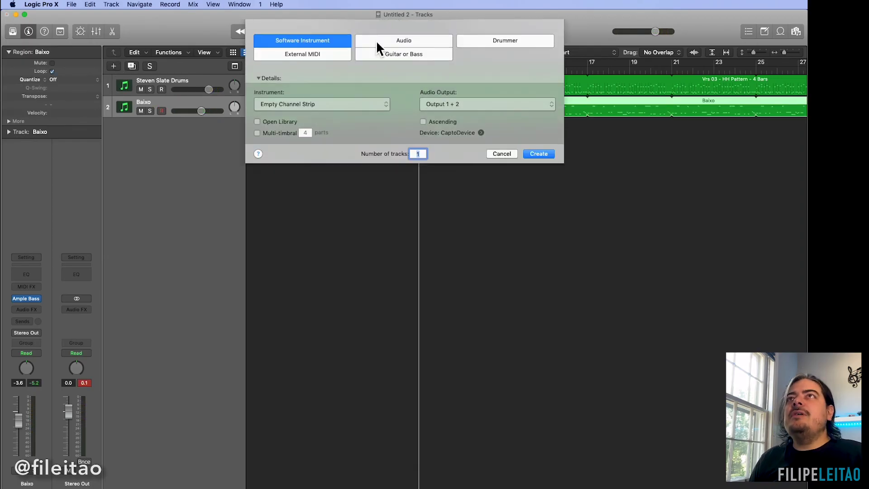
{"action": "left_click", "coordinate": [545, 156]}
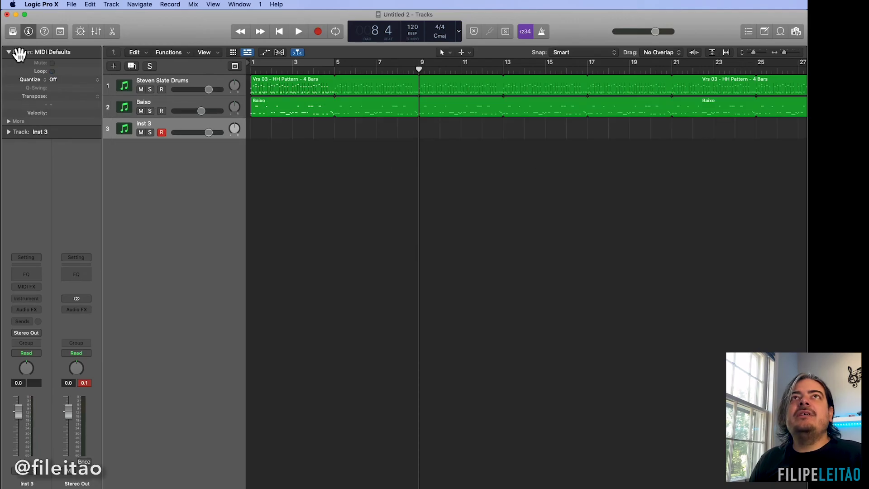
{"action": "left_click", "coordinate": [13, 31]}
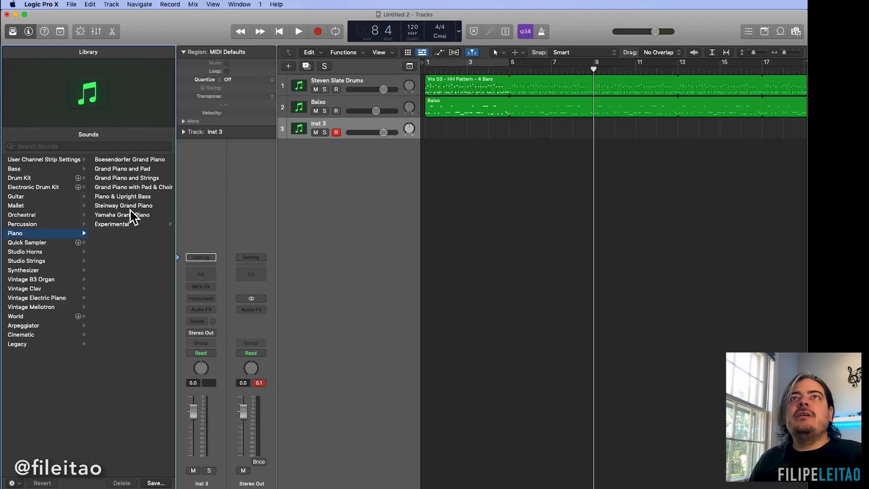
{"action": "left_click", "coordinate": [13, 33]}
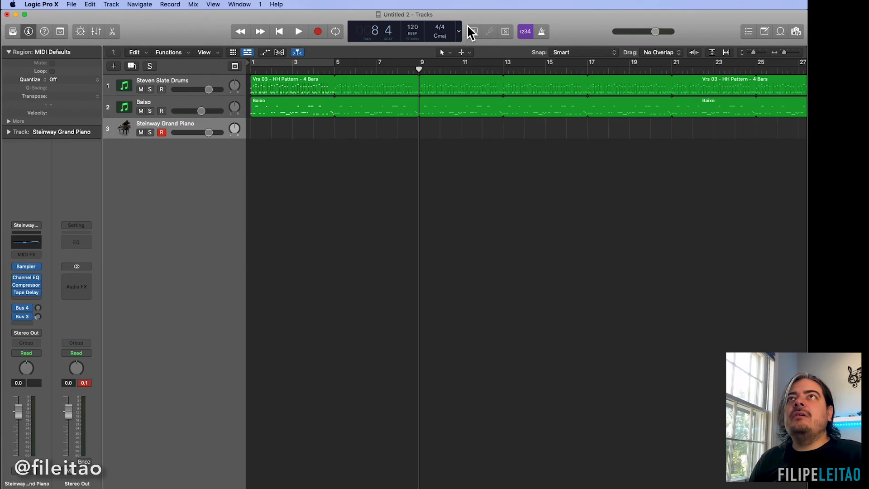
Step: Record an eight-bar piano chord part from bar 1 to bar 9 on the Steinway Grand Piano track
{"action": "left_click_drag", "start_coordinate": [279, 73], "coordinate": [212, 72]}
{"action": "left_click", "coordinate": [318, 32]}
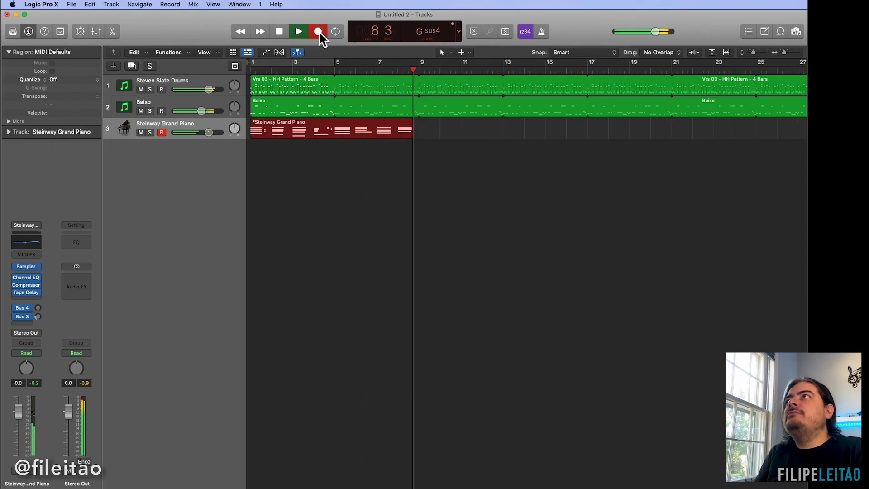
{"action": "key", "text": "space"}
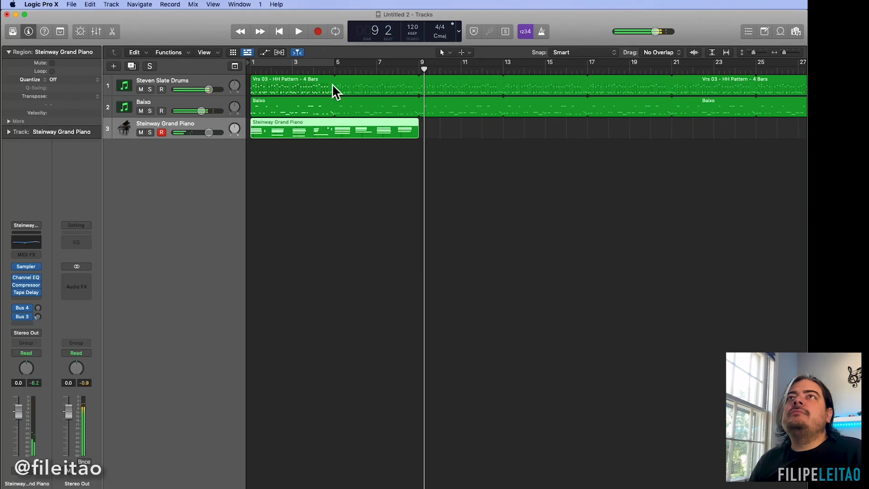
Step: Open the recorded piano region in the piano roll and quantize all its notes to 1/16 notes
{"action": "double_click", "coordinate": [348, 126]}
{"action": "scroll", "coordinate": [504, 425], "scroll_direction": "left", "scroll_amount": 10}
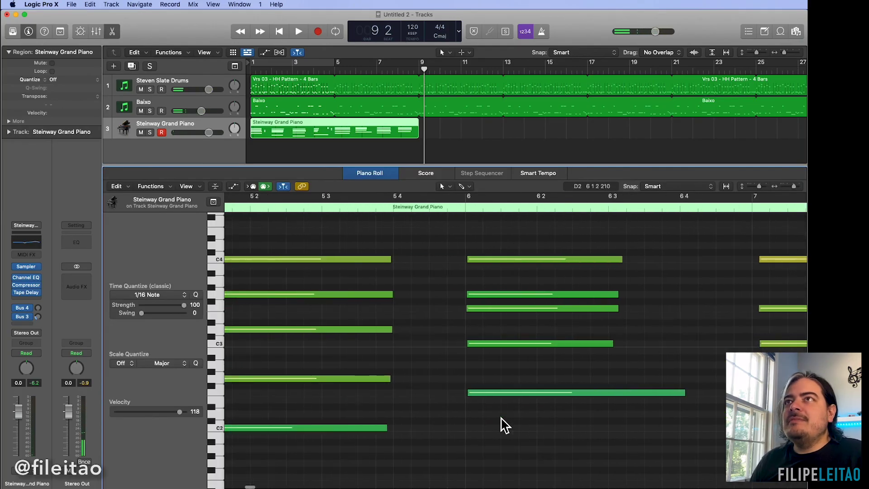
{"action": "scroll", "coordinate": [515, 430], "scroll_direction": "down", "scroll_amount": 5}
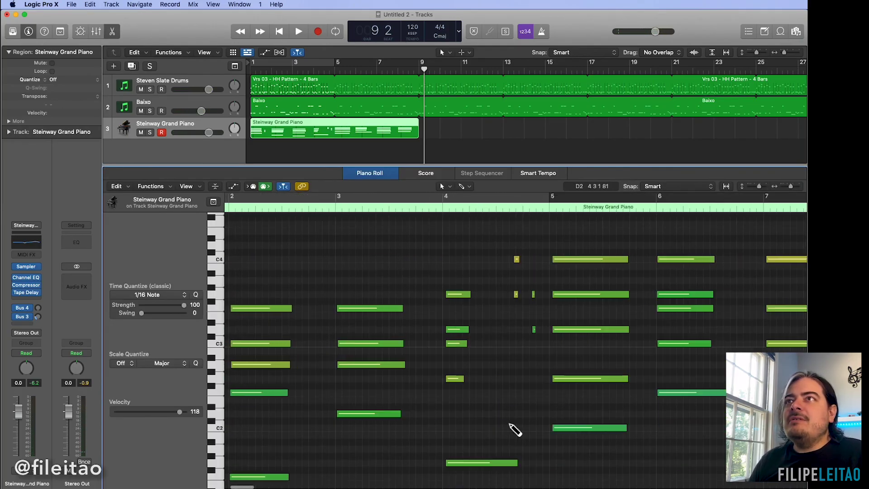
{"action": "key", "text": "super+a"}
{"action": "scroll", "coordinate": [504, 425], "scroll_direction": "left", "scroll_amount": 3}
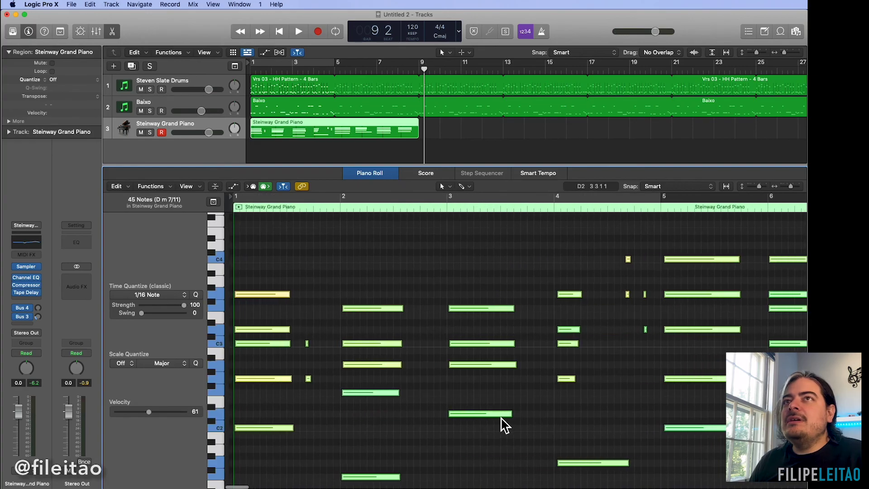
Step: Play the song from bar 1, close the piano roll, and lower the Steinway Grand Piano track's volume to -1.0
{"action": "key", "text": "Return"}
{"action": "key", "text": "space"}
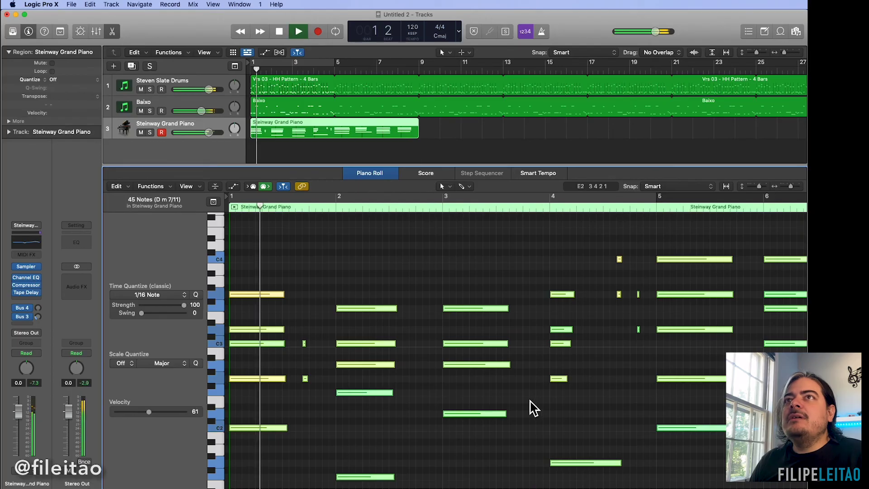
{"action": "key", "text": "e"}
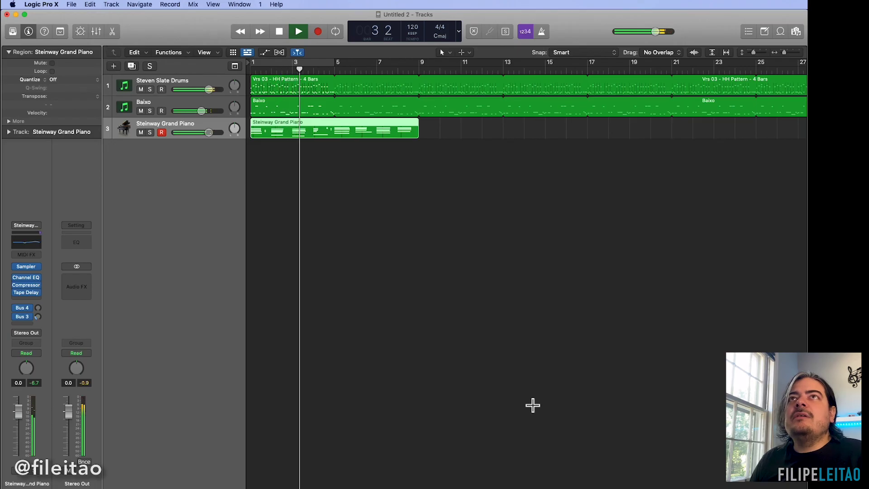
{"action": "left_click", "coordinate": [208, 131]}
{"action": "left_click_drag", "start_coordinate": [208, 131], "coordinate": [209, 140]}
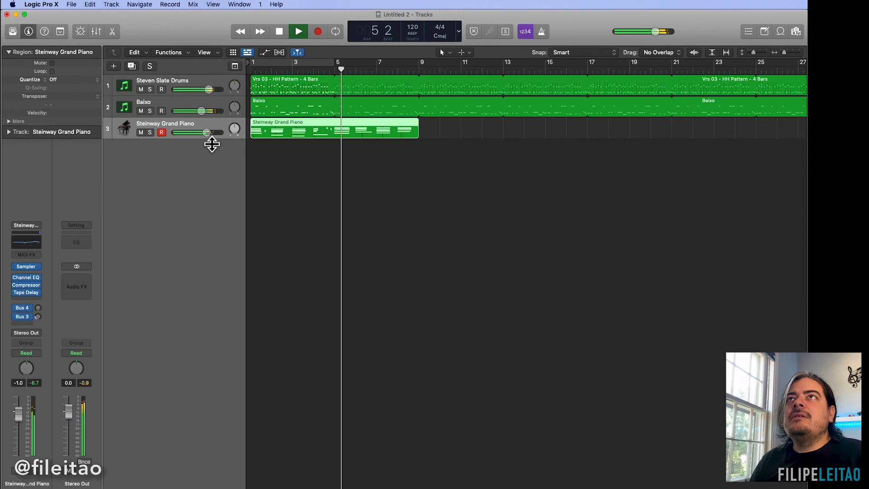